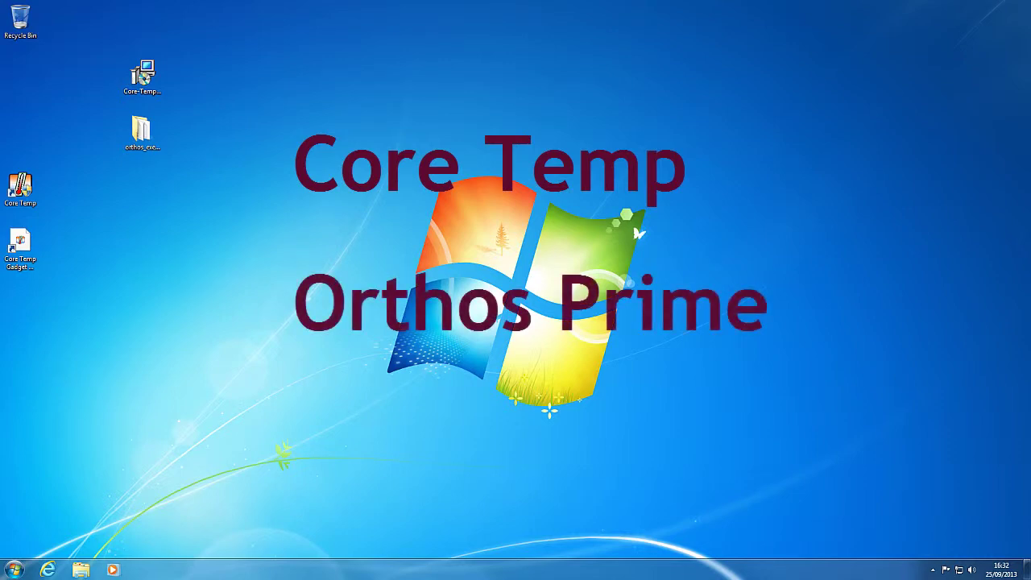
- Search the web for 'core temp' and view its Softpedia download page
{"action": "left_click", "coordinate": [50, 570]}
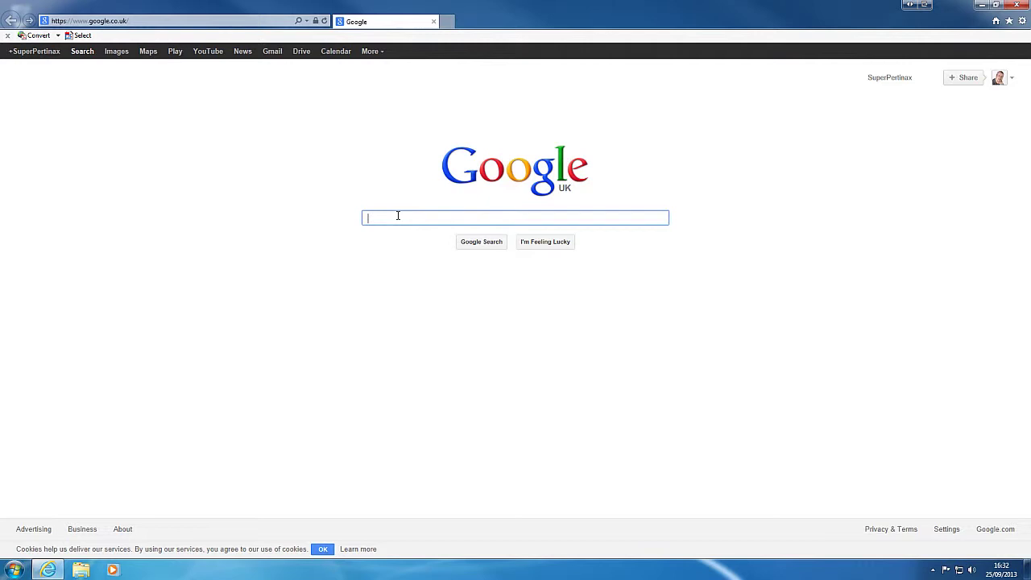
{"action": "type", "text": "core temp"}
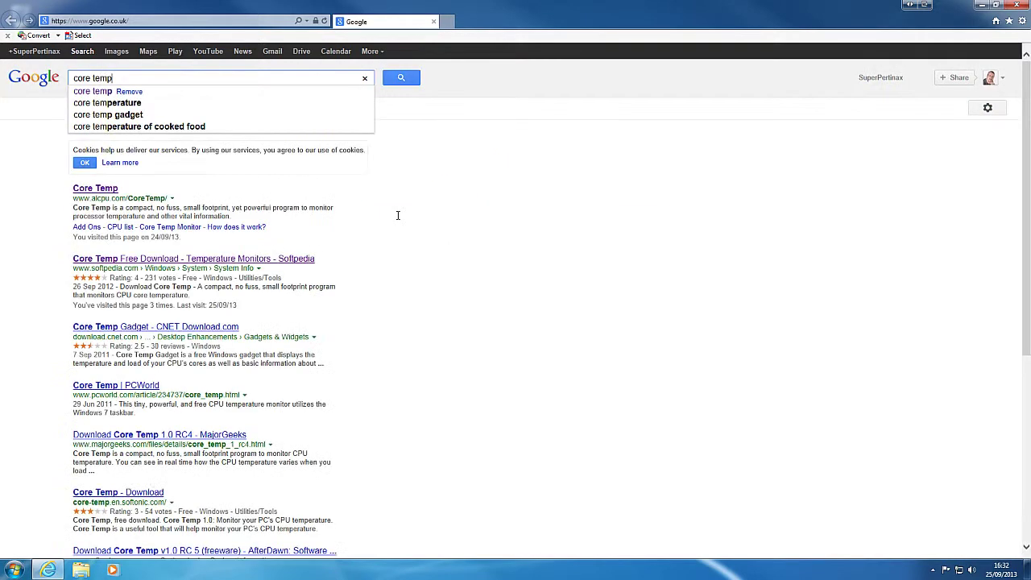
{"action": "key", "text": "Return"}
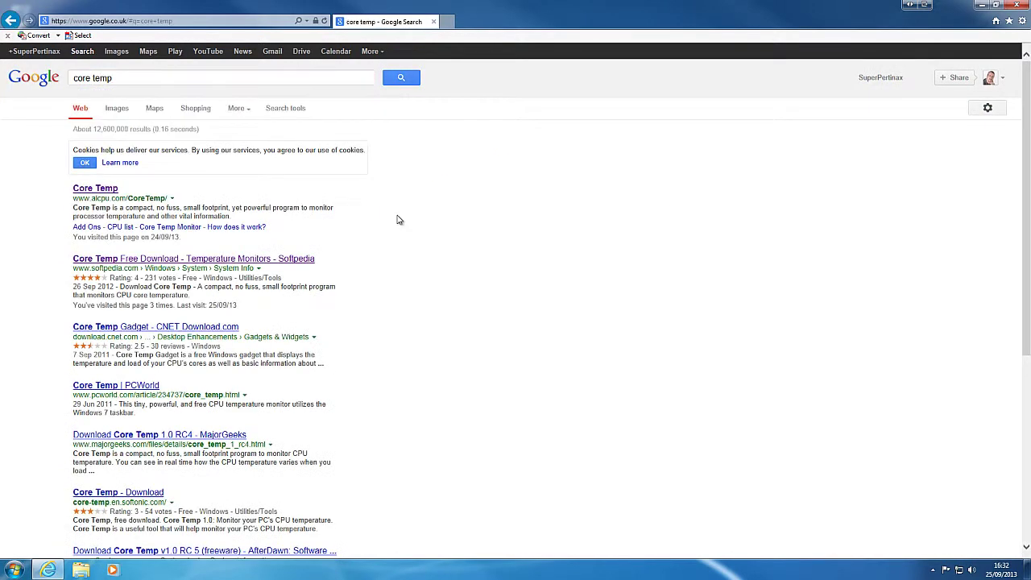
{"action": "left_click", "coordinate": [146, 262]}
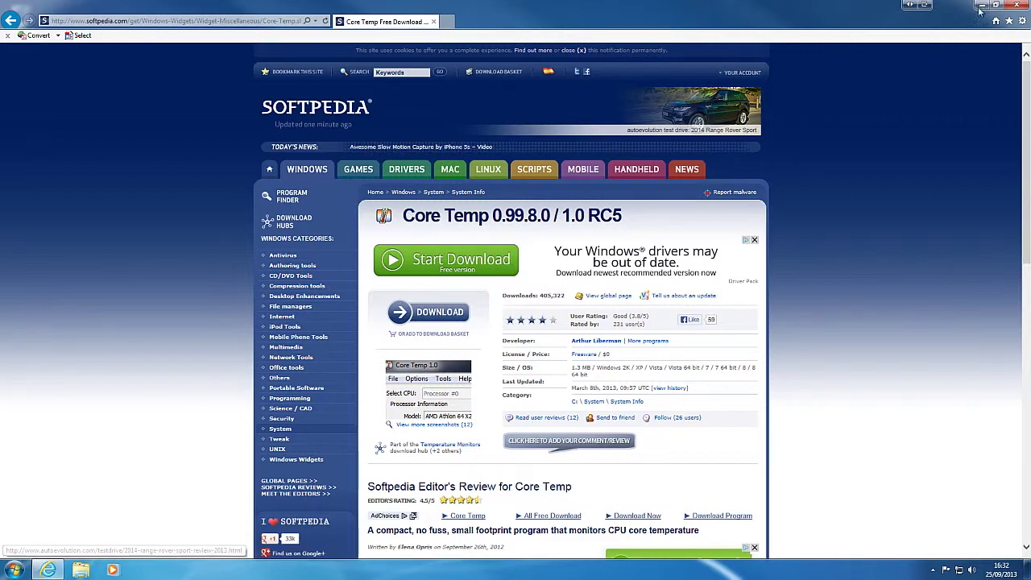
{"action": "left_click", "coordinate": [1017, 7]}
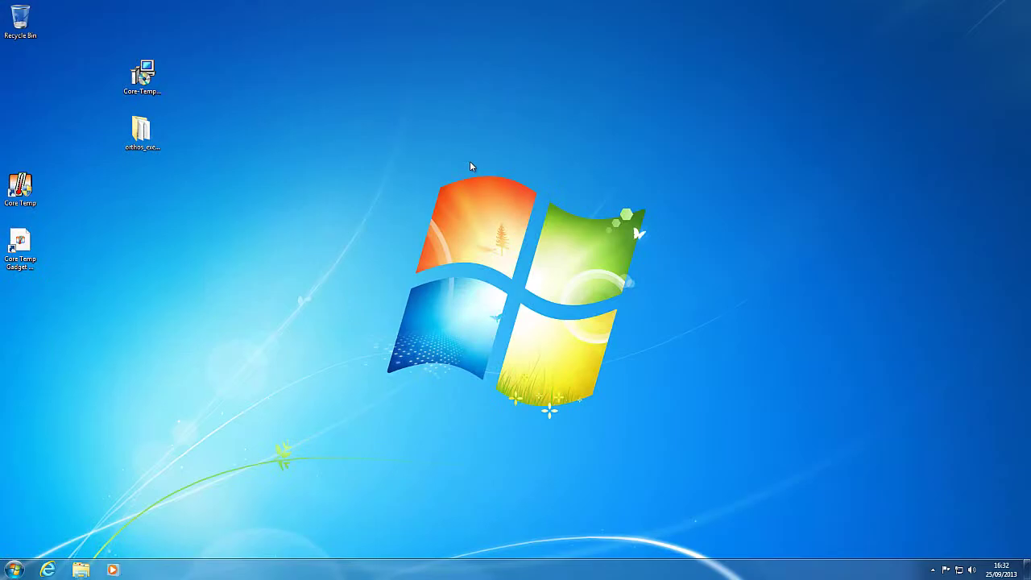
- Search the web for 'orthos prime' and view its Softpedia download page
{"action": "left_click", "coordinate": [49, 568]}
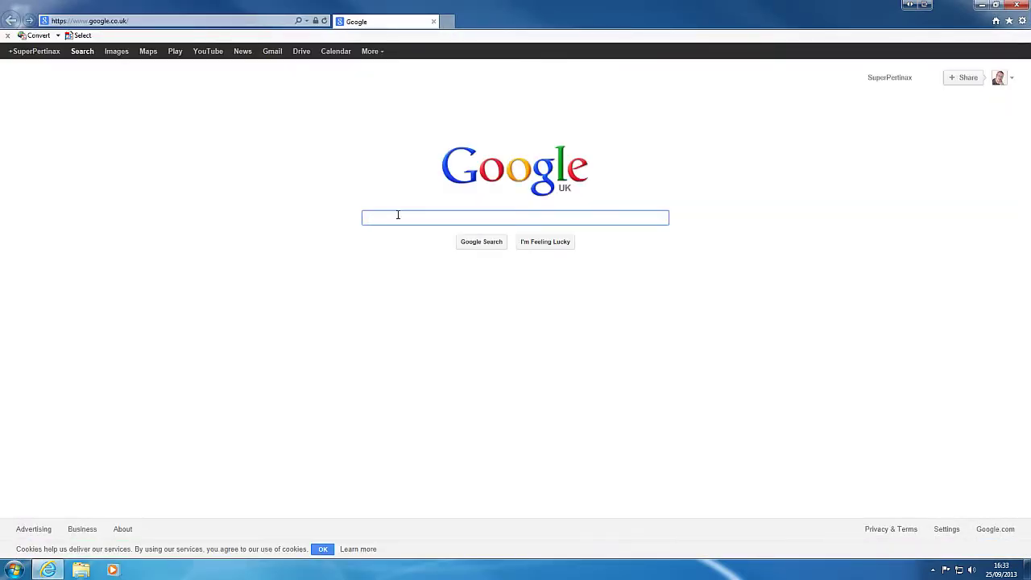
{"action": "type", "text": "orthos pr"}
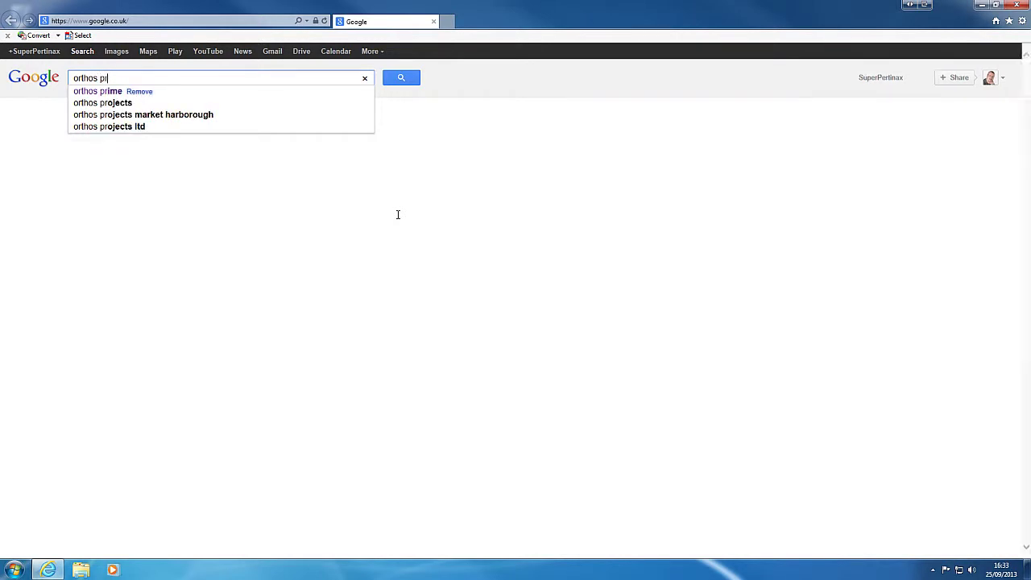
{"action": "type", "text": "ime"}
{"action": "key", "text": "Return"}
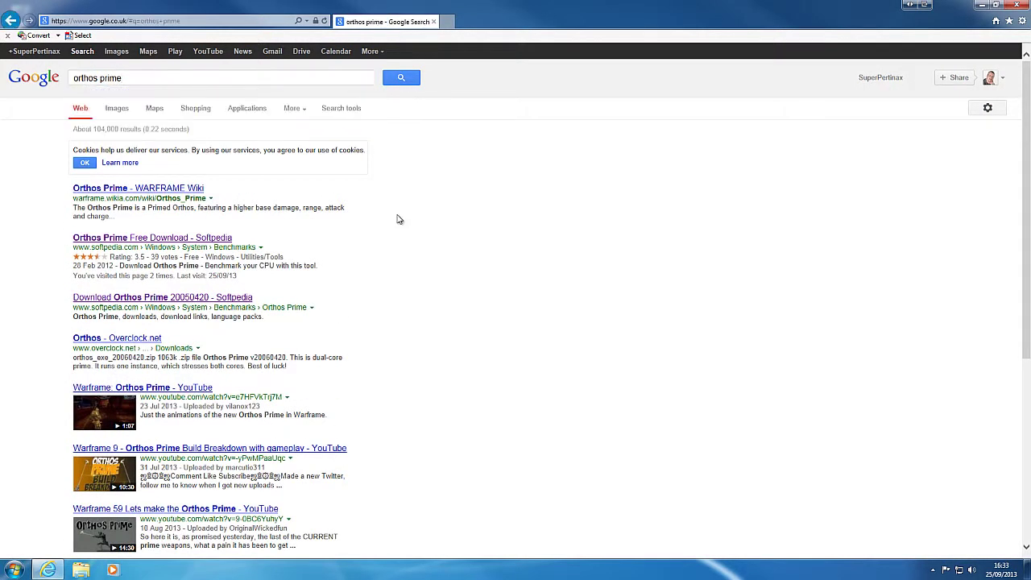
{"action": "left_click", "coordinate": [107, 240]}
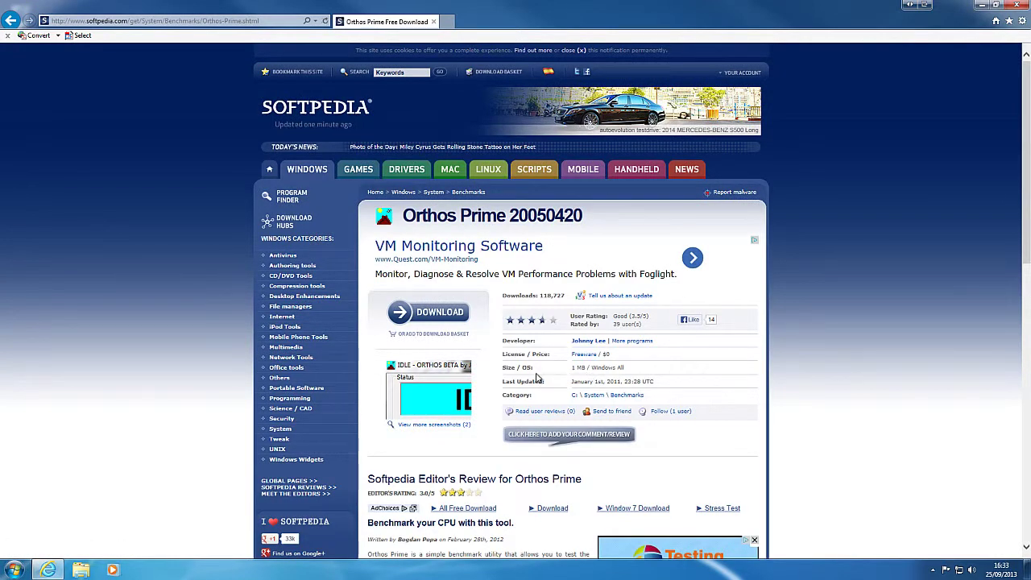
{"action": "left_click", "coordinate": [1018, 6]}
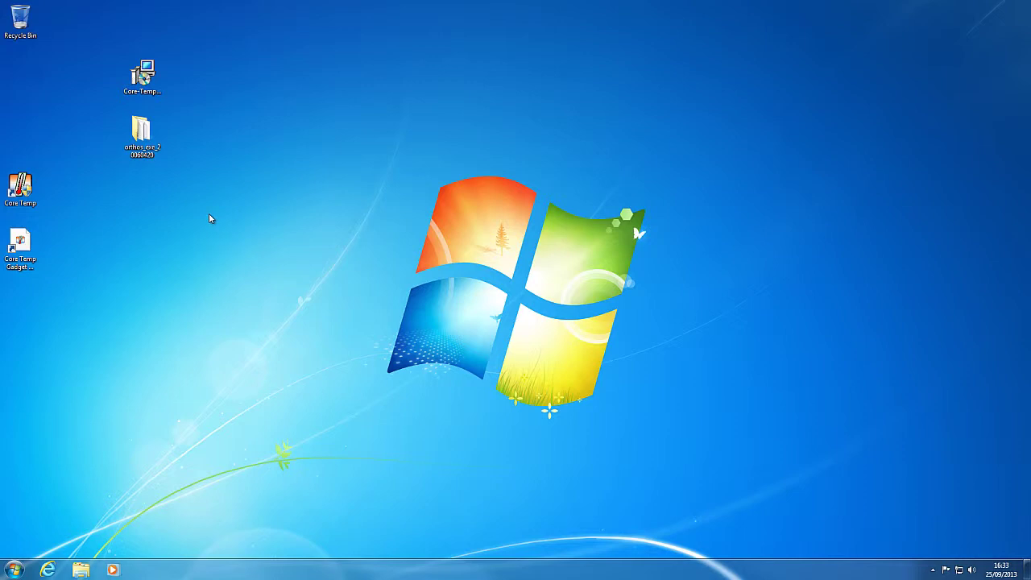
- Launch Core Temp from its desktop shortcut and move its window toward the screen centre
{"action": "left_click", "coordinate": [26, 190]}
{"action": "double_click", "coordinate": [26, 190]}
{"action": "left_click_drag", "start_coordinate": [881, 10], "coordinate": [577, 84]}
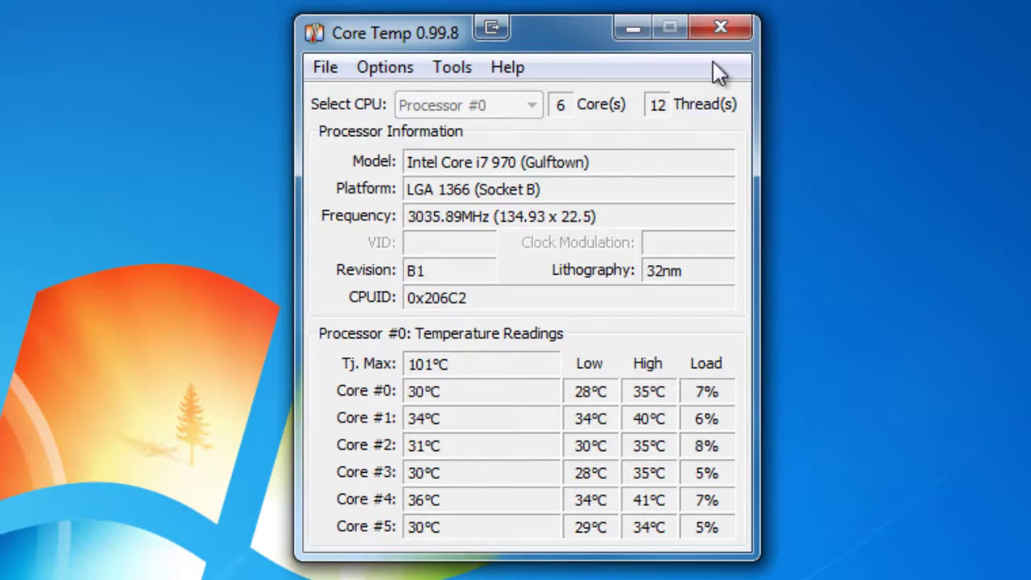
- Move Core Temp to the top right and start ORTHOS.exe from orthos_exe_20060420, placed left
{"action": "left_click_drag", "start_coordinate": [524, 29], "coordinate": [1030, 0]}
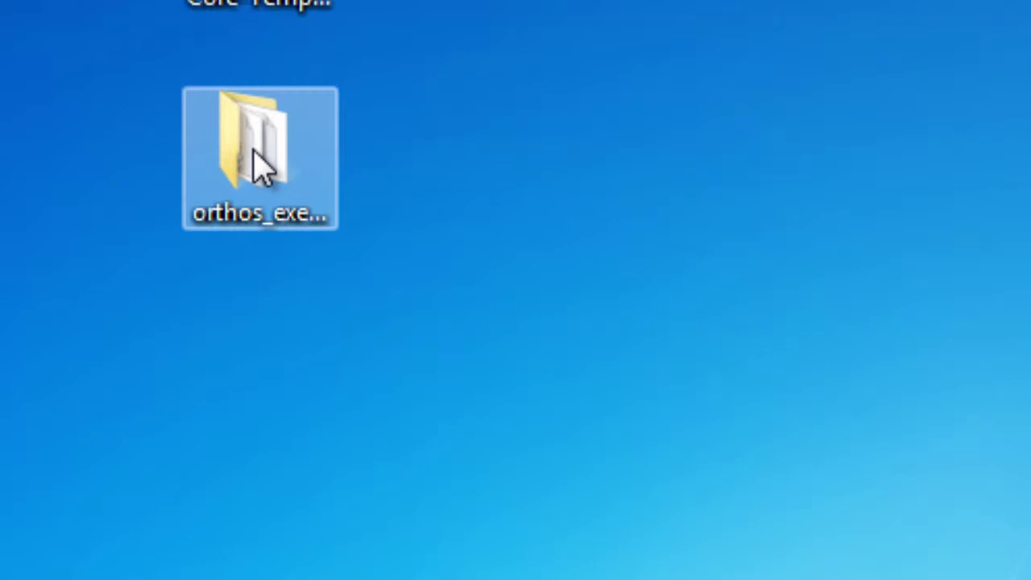
{"action": "double_click", "coordinate": [262, 165]}
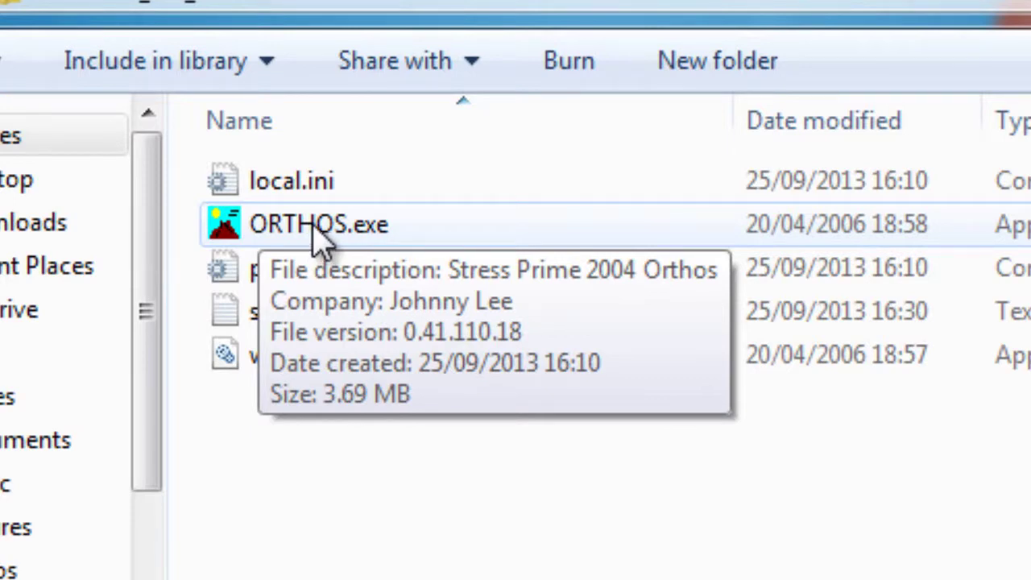
{"action": "double_click", "coordinate": [320, 238]}
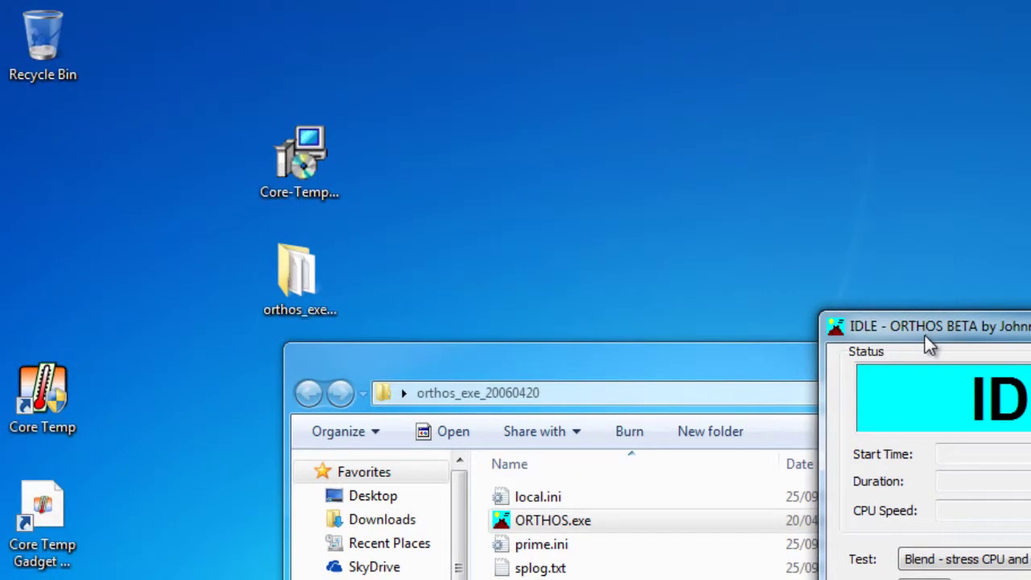
{"action": "left_click_drag", "start_coordinate": [925, 338], "coordinate": [104, 32]}
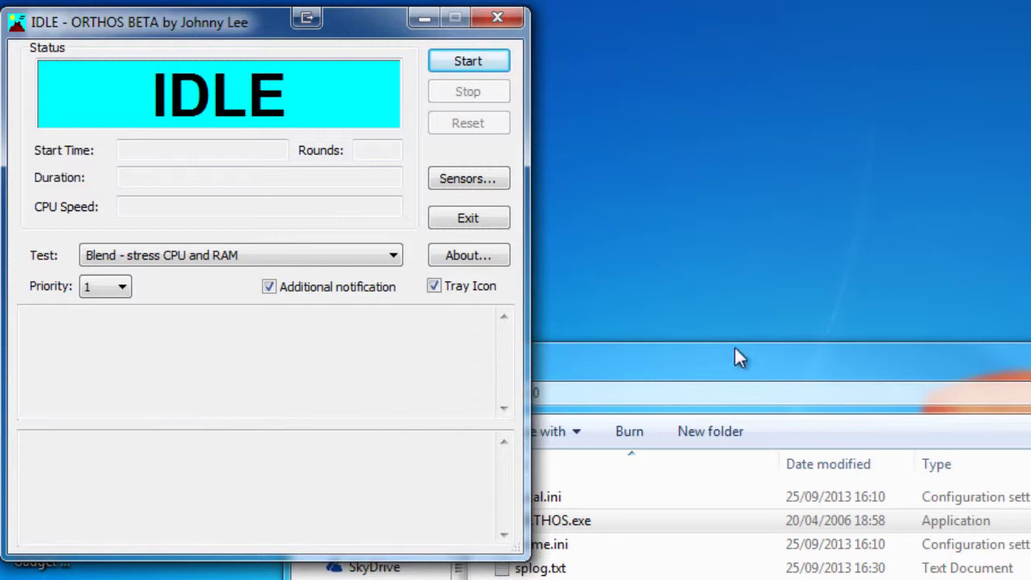
- Launch three more Orthos instances, placing them in the top row, bottom left and bottom middle
{"action": "left_click_drag", "start_coordinate": [665, 364], "coordinate": [612, 579]}
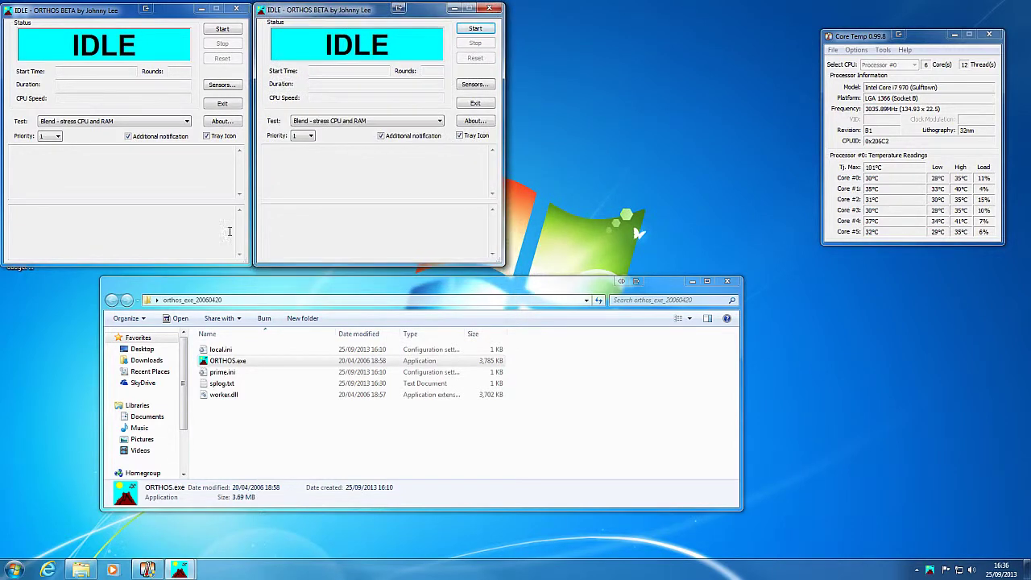
{"action": "double_click", "coordinate": [226, 363]}
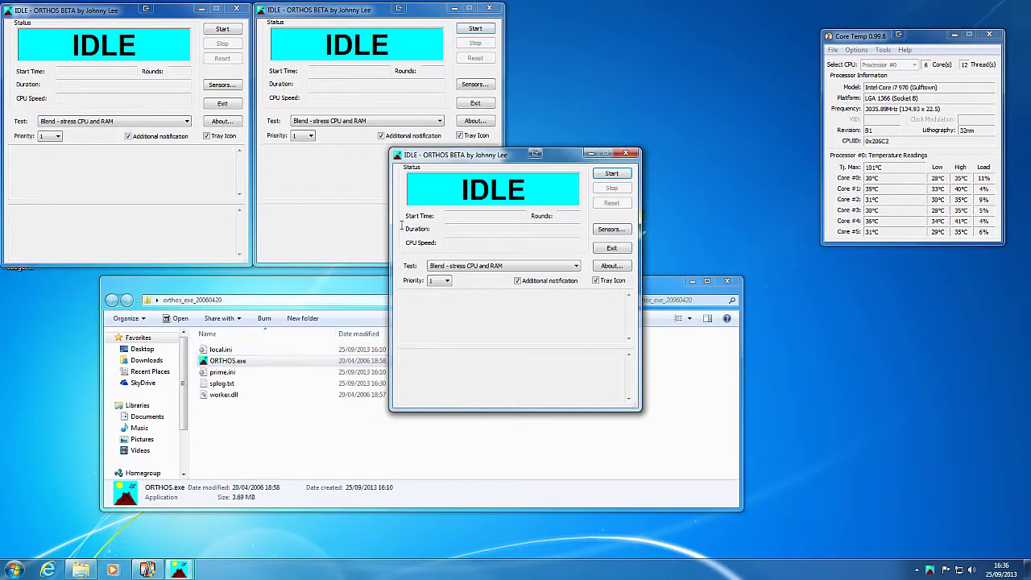
{"action": "left_click_drag", "start_coordinate": [478, 163], "coordinate": [593, 9]}
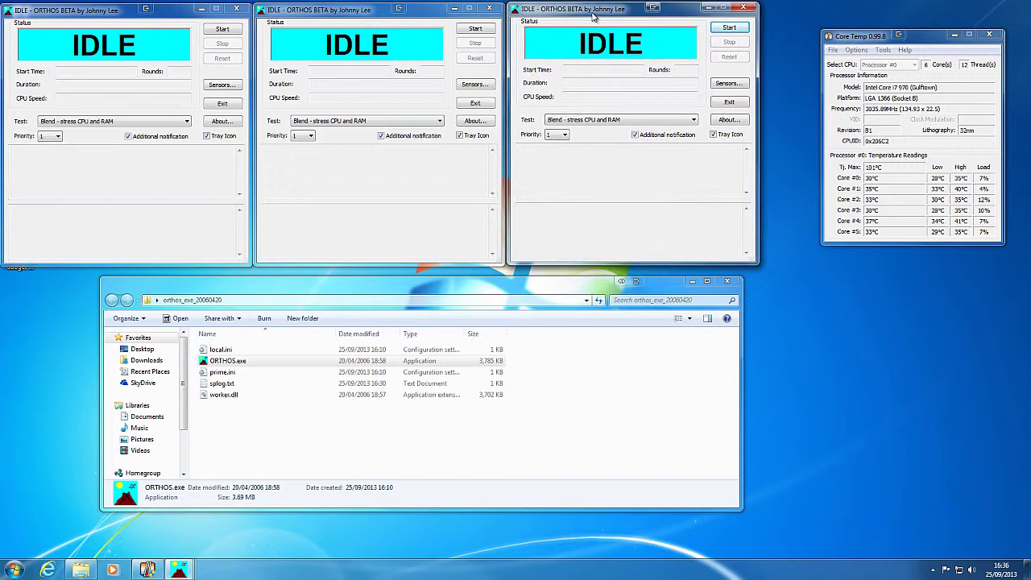
{"action": "double_click", "coordinate": [228, 361]}
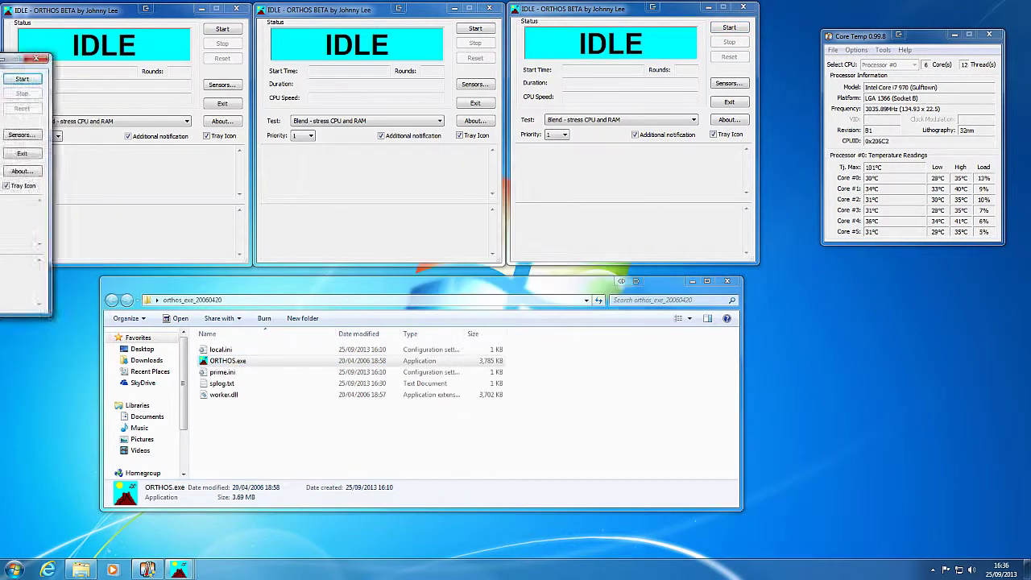
{"action": "left_click_drag", "start_coordinate": [467, 155], "coordinate": [85, 284]}
{"action": "double_click", "coordinate": [228, 361]}
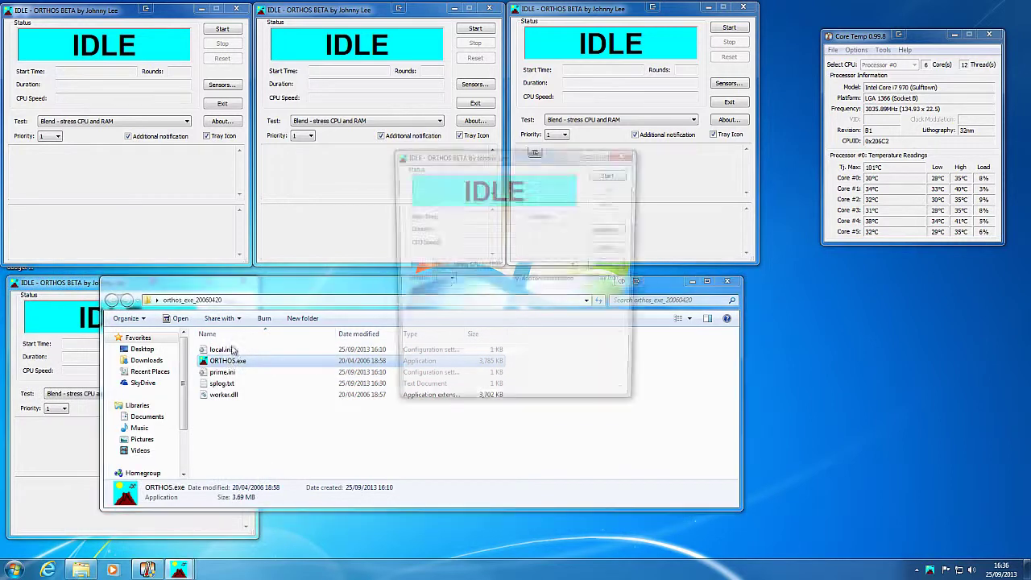
{"action": "left_click_drag", "start_coordinate": [467, 155], "coordinate": [342, 284]}
- Launch further Orthos instances from Explorer, moving each new window to the bottom right
{"action": "left_click", "coordinate": [228, 338]}
{"action": "double_click", "coordinate": [228, 361]}
{"action": "left_click_drag", "start_coordinate": [468, 155], "coordinate": [591, 300]}
{"action": "left_click", "coordinate": [228, 338]}
{"action": "double_click", "coordinate": [228, 361]}
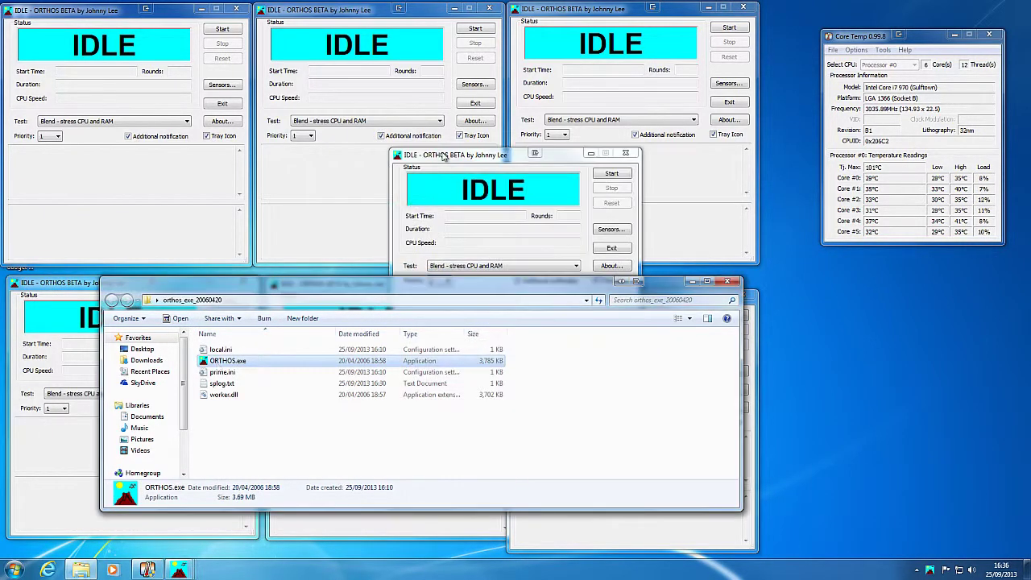
{"action": "left_click_drag", "start_coordinate": [467, 155], "coordinate": [592, 300]}
{"action": "left_click", "coordinate": [228, 338]}
{"action": "double_click", "coordinate": [228, 361]}
{"action": "left_click_drag", "start_coordinate": [468, 155], "coordinate": [592, 300]}
{"action": "left_click", "coordinate": [228, 339]}
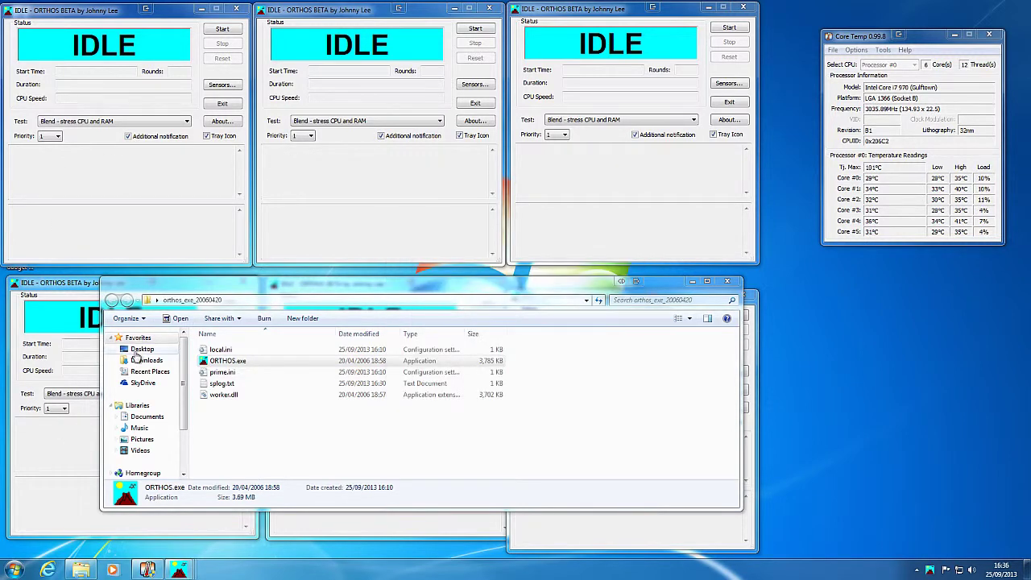
{"action": "double_click", "coordinate": [228, 361]}
{"action": "left_click_drag", "start_coordinate": [467, 155], "coordinate": [591, 300]}
{"action": "left_click", "coordinate": [228, 338]}
{"action": "double_click", "coordinate": [228, 361]}
{"action": "left_click_drag", "start_coordinate": [467, 155], "coordinate": [592, 300]}
{"action": "left_click", "coordinate": [228, 338]}
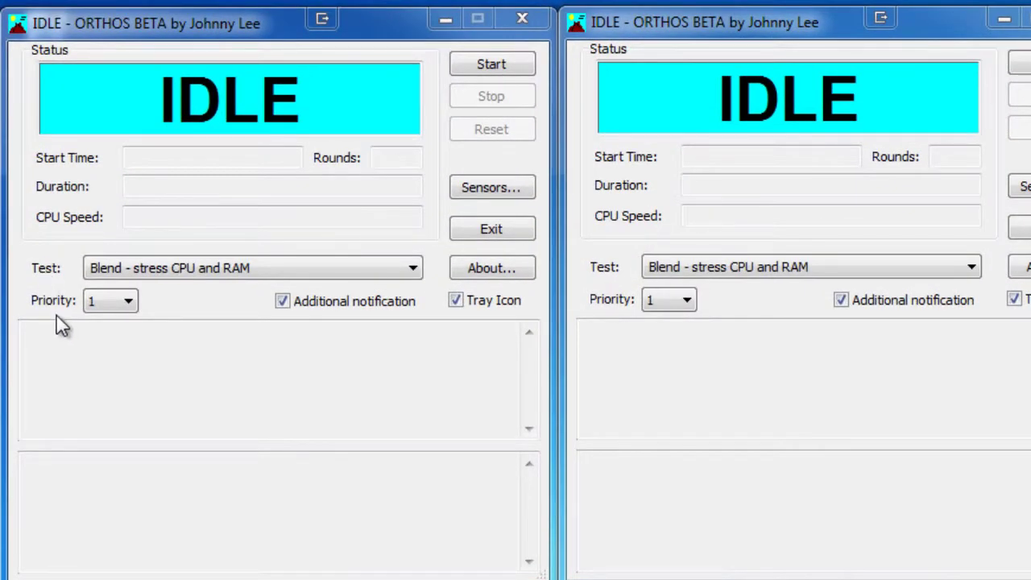
- Switch the first and top-right Orthos instances to the 'Small FFTs - stress CPU' test
{"action": "left_click", "coordinate": [416, 269]}
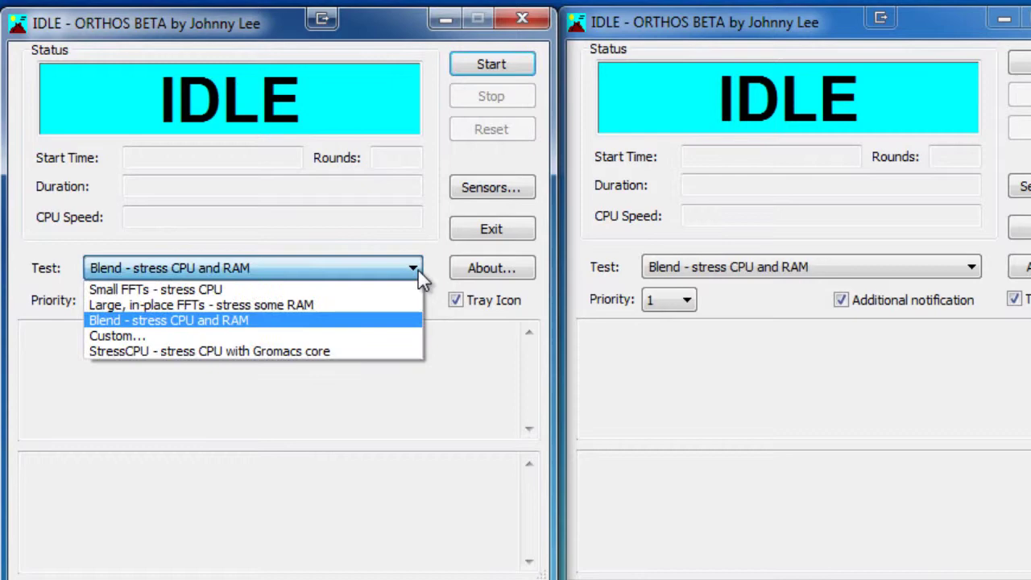
{"action": "left_click", "coordinate": [239, 291]}
{"action": "left_click", "coordinate": [654, 266]}
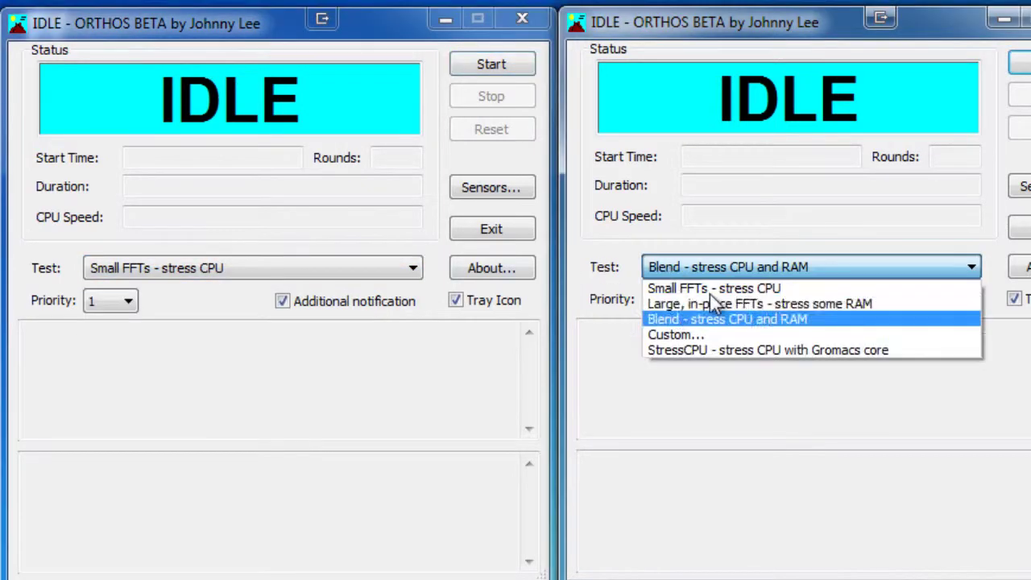
{"action": "left_click", "coordinate": [755, 290]}
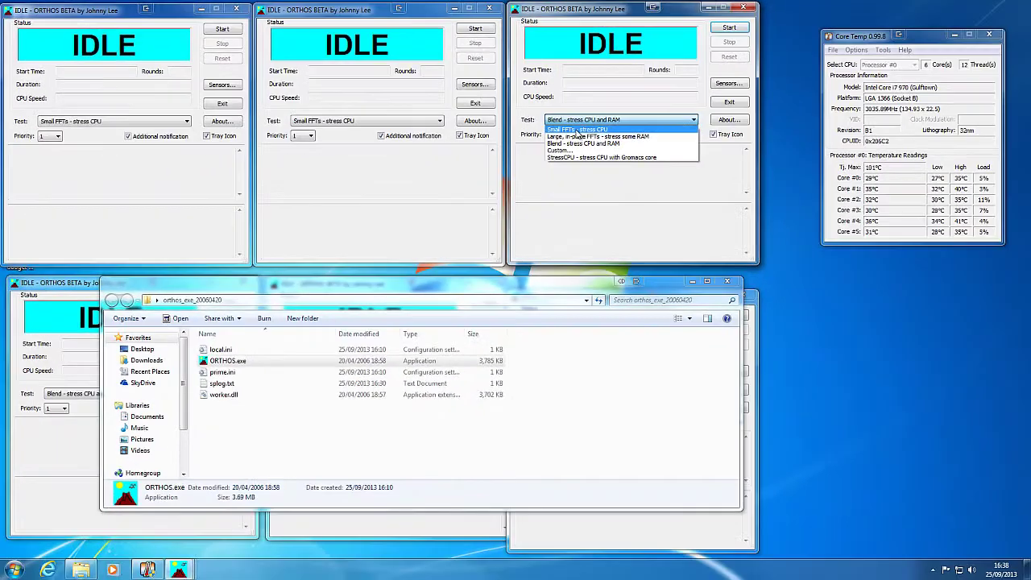
{"action": "left_click", "coordinate": [574, 131]}
- Set the bottom-left, bottom-middle and bottom-right instances to Small FFTs, minimizing Explorer to reach them
{"action": "left_click", "coordinate": [71, 287]}
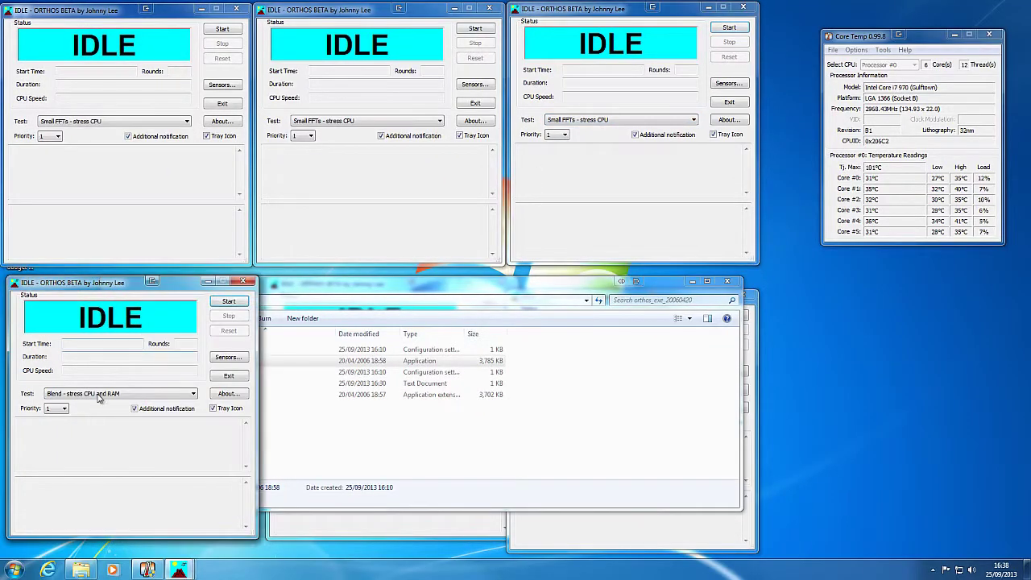
{"action": "left_click", "coordinate": [98, 395]}
{"action": "left_click", "coordinate": [81, 403]}
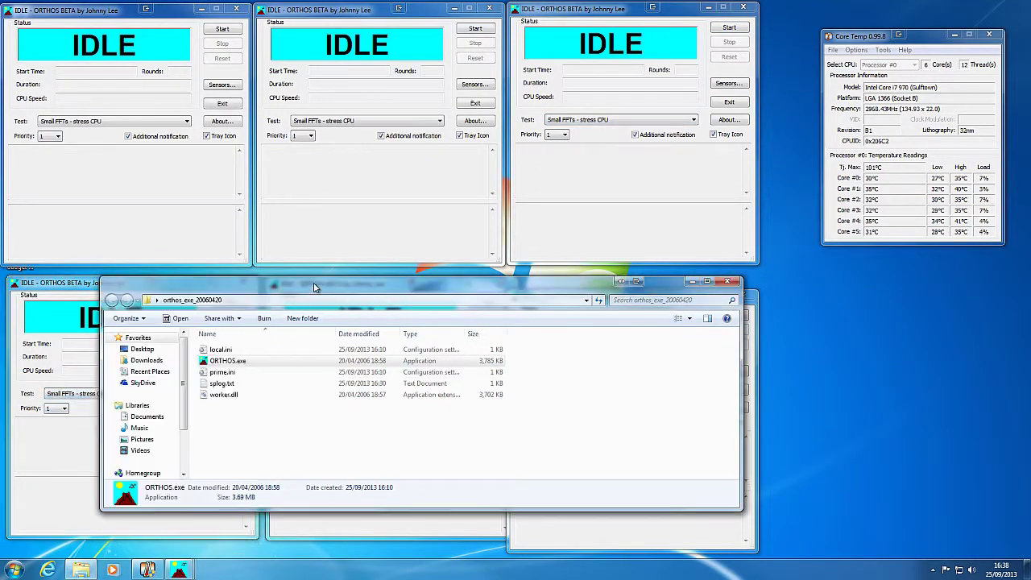
{"action": "left_click", "coordinate": [314, 283]}
{"action": "left_click", "coordinate": [692, 280]}
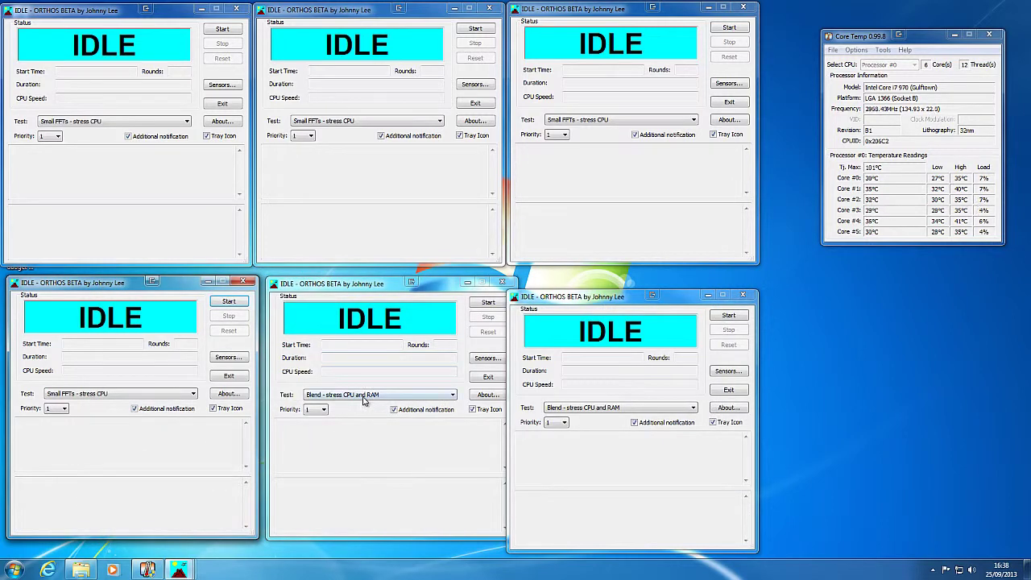
{"action": "left_click", "coordinate": [372, 396]}
{"action": "left_click", "coordinate": [374, 403]}
{"action": "left_click", "coordinate": [572, 408]}
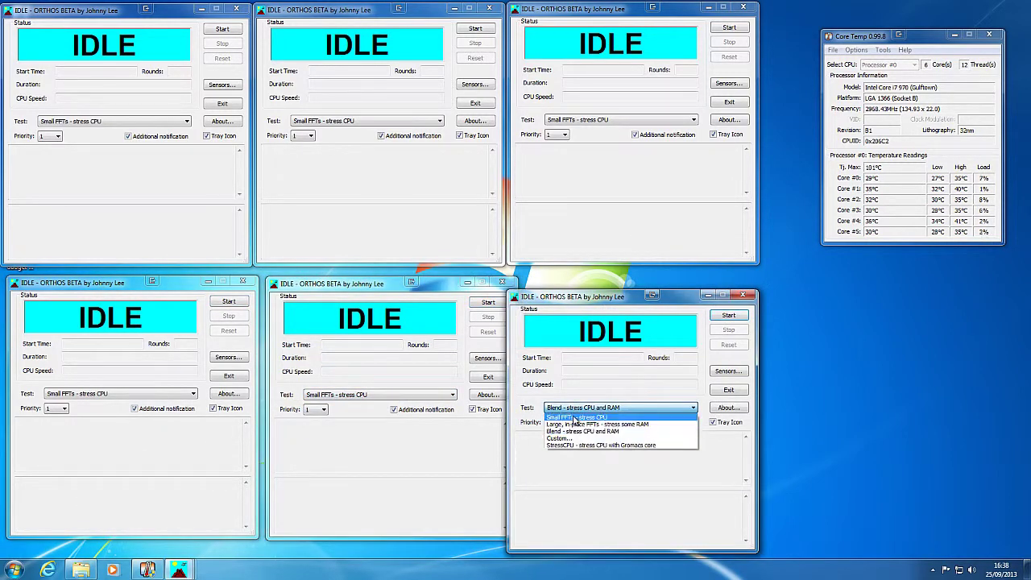
{"action": "left_click", "coordinate": [576, 417]}
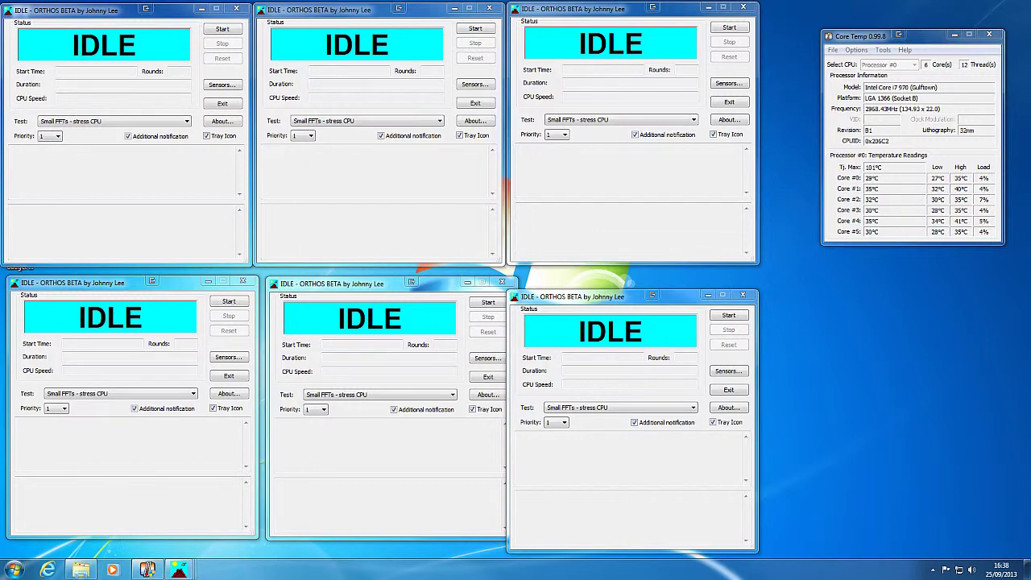
{"action": "left_click", "coordinate": [595, 298]}
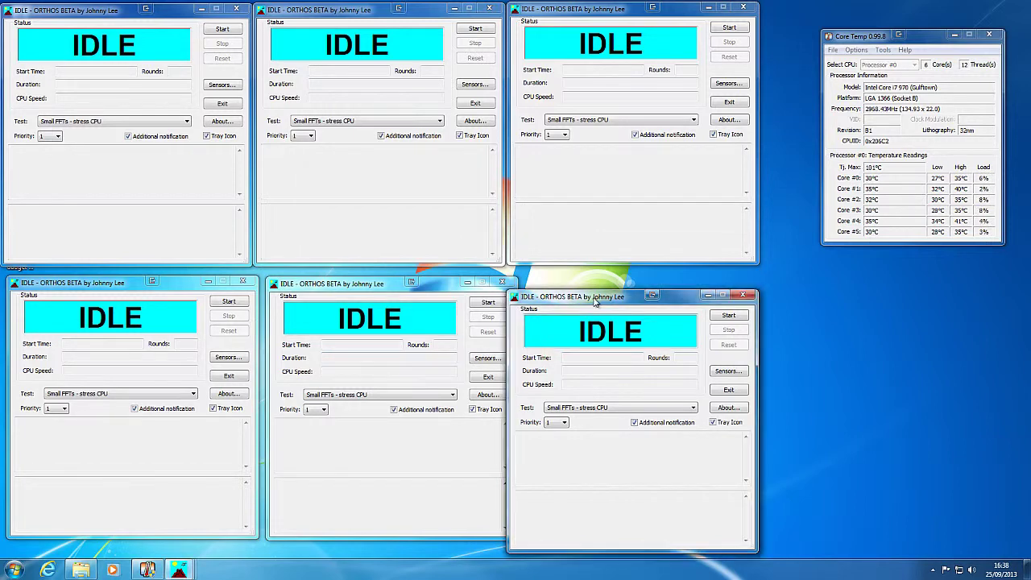
{"action": "left_click_drag", "start_coordinate": [595, 299], "coordinate": [609, 288]}
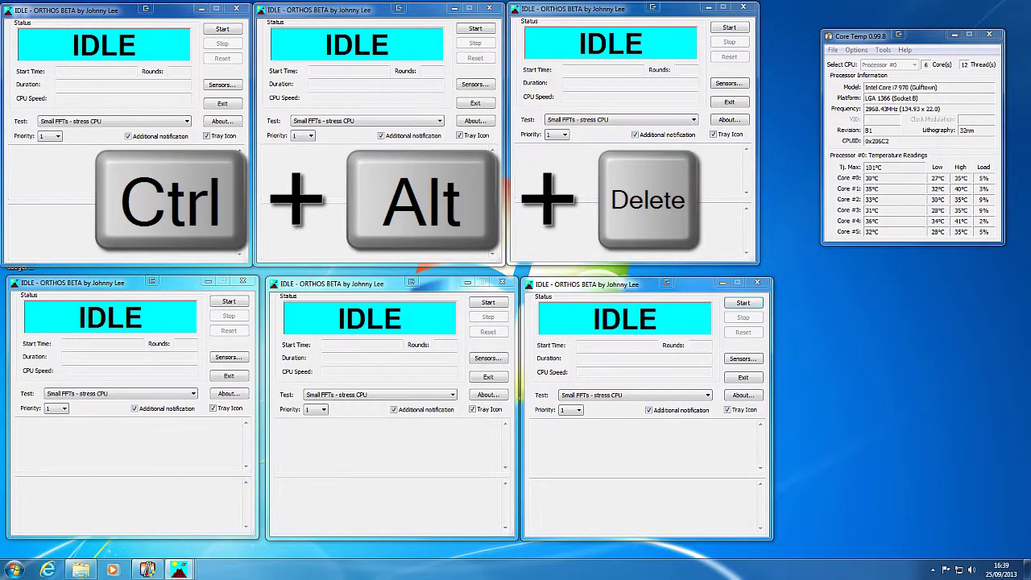
- Open Task Manager and scroll the process list down to select the first ORTHOS.exe entry
{"action": "key", "text": "ctrl+alt+Delete"}
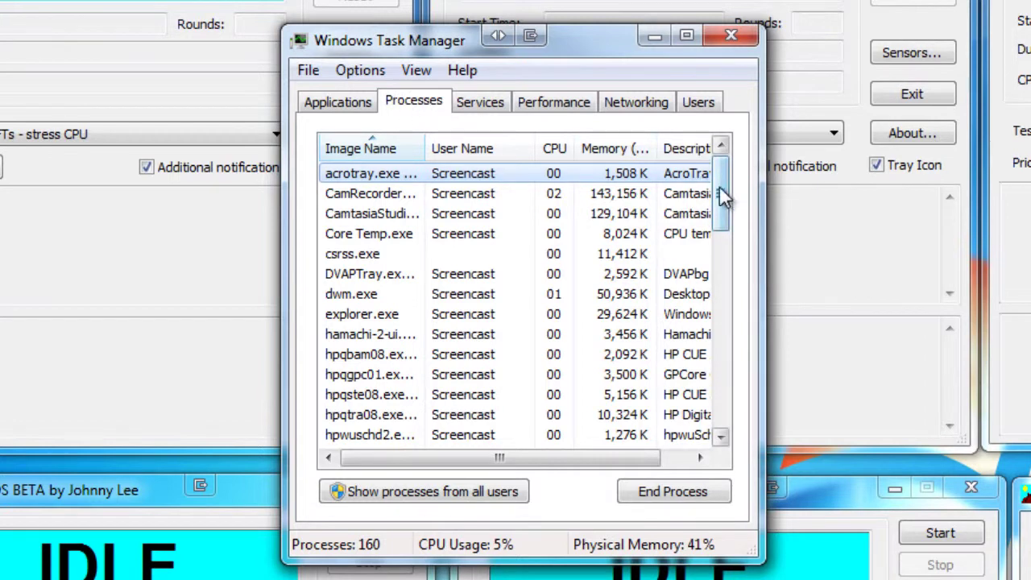
{"action": "left_click_drag", "start_coordinate": [721, 191], "coordinate": [720, 316]}
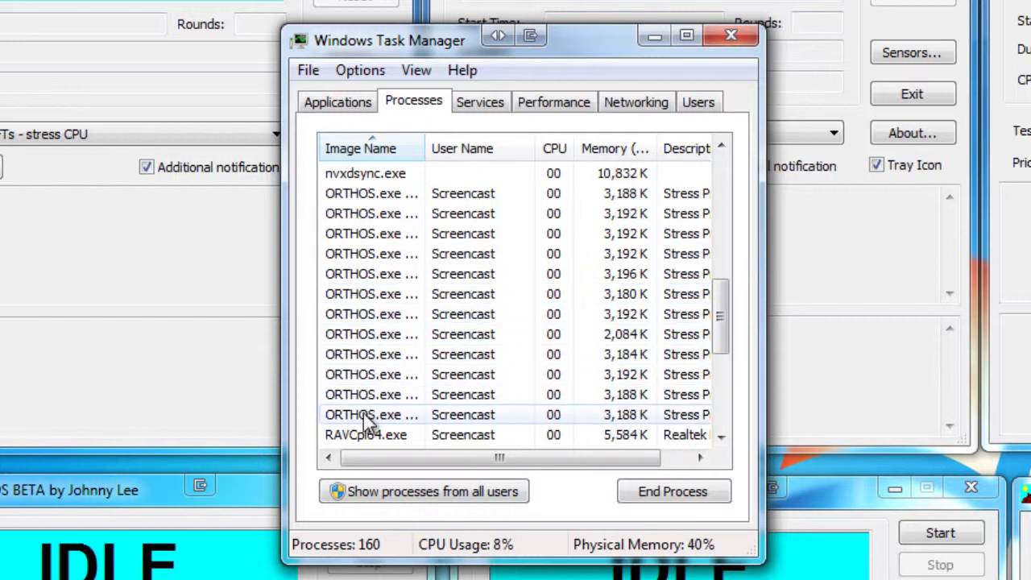
{"action": "left_click", "coordinate": [369, 193]}
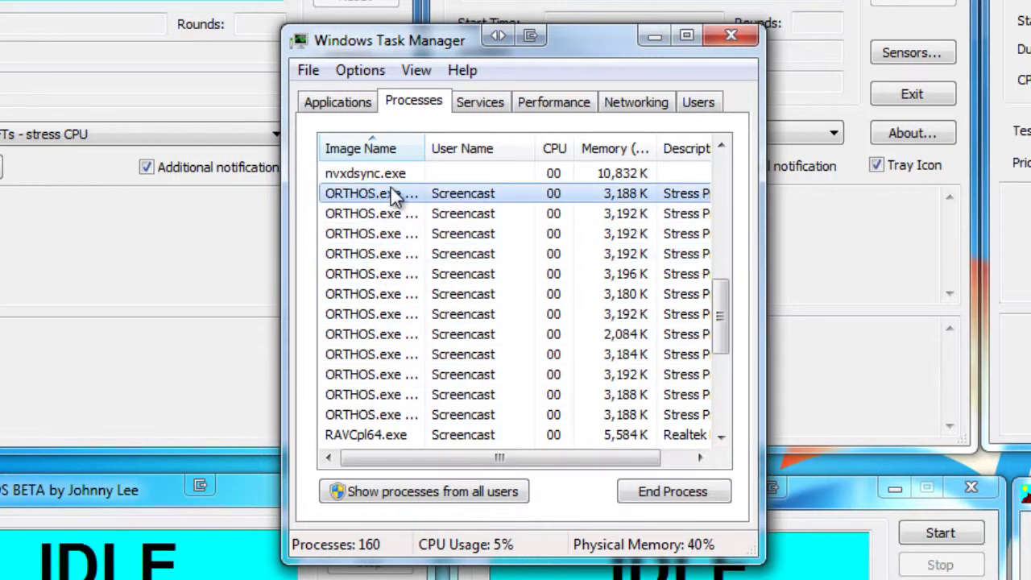
- Set the first ORTHOS.exe process's affinity to CPU 0 only
{"action": "right_click", "coordinate": [377, 192]}
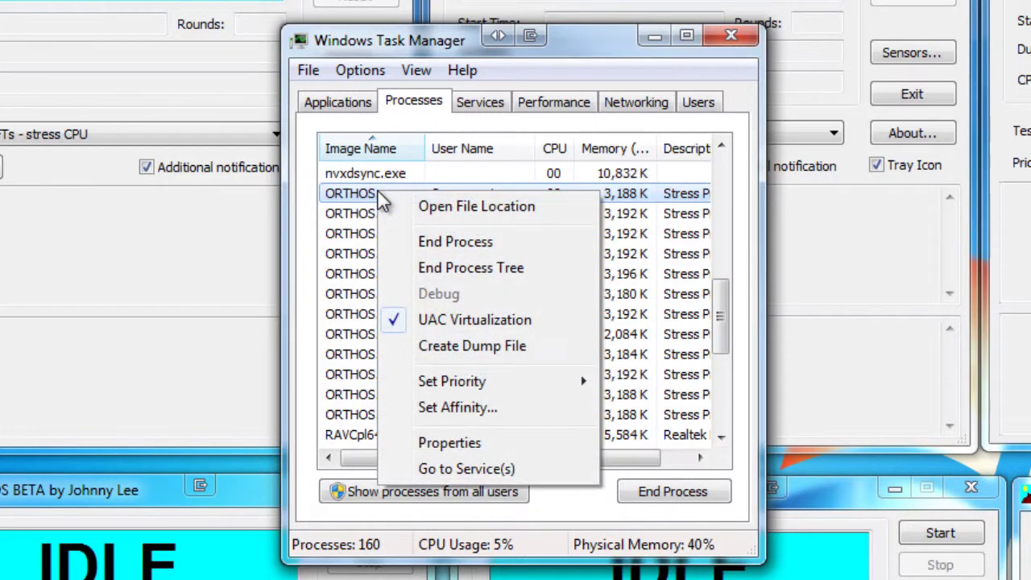
{"action": "left_click", "coordinate": [471, 413]}
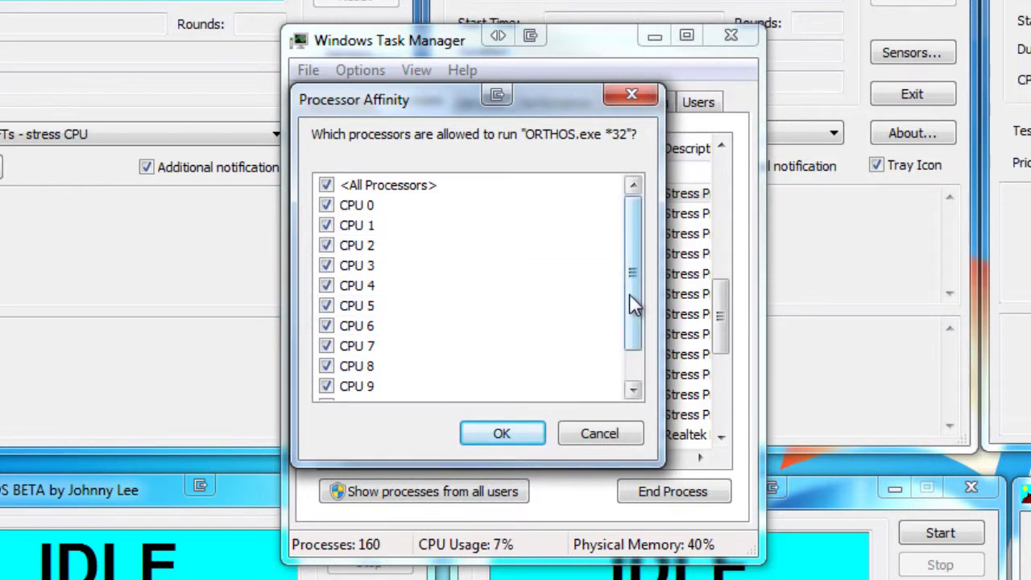
{"action": "left_click", "coordinate": [326, 225]}
{"action": "left_click", "coordinate": [326, 246]}
{"action": "left_click", "coordinate": [326, 266]}
{"action": "left_click", "coordinate": [326, 286]}
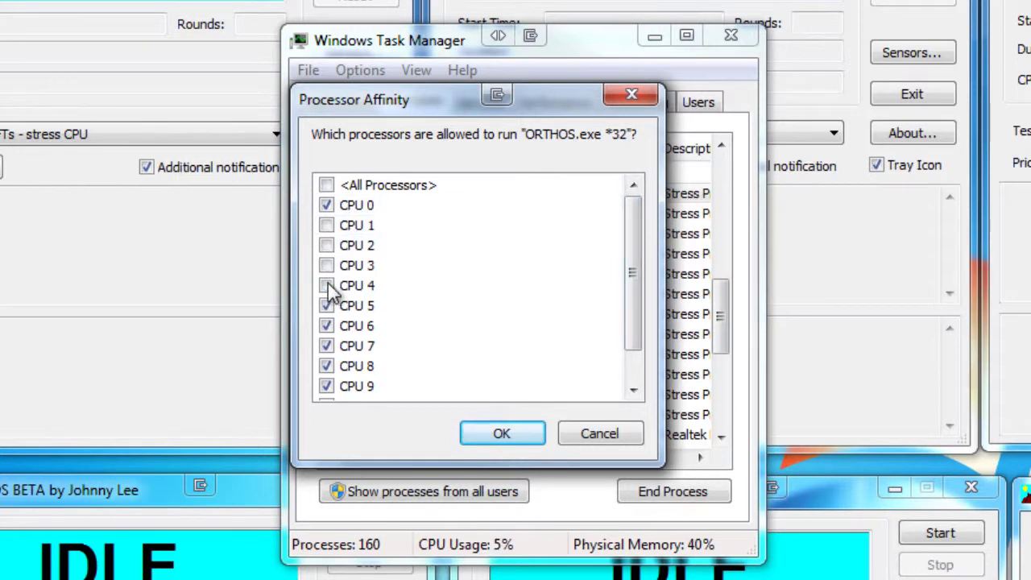
{"action": "left_click", "coordinate": [326, 306]}
{"action": "left_click", "coordinate": [326, 326]}
{"action": "left_click", "coordinate": [327, 346]}
{"action": "left_click", "coordinate": [326, 367]}
{"action": "left_click", "coordinate": [326, 387]}
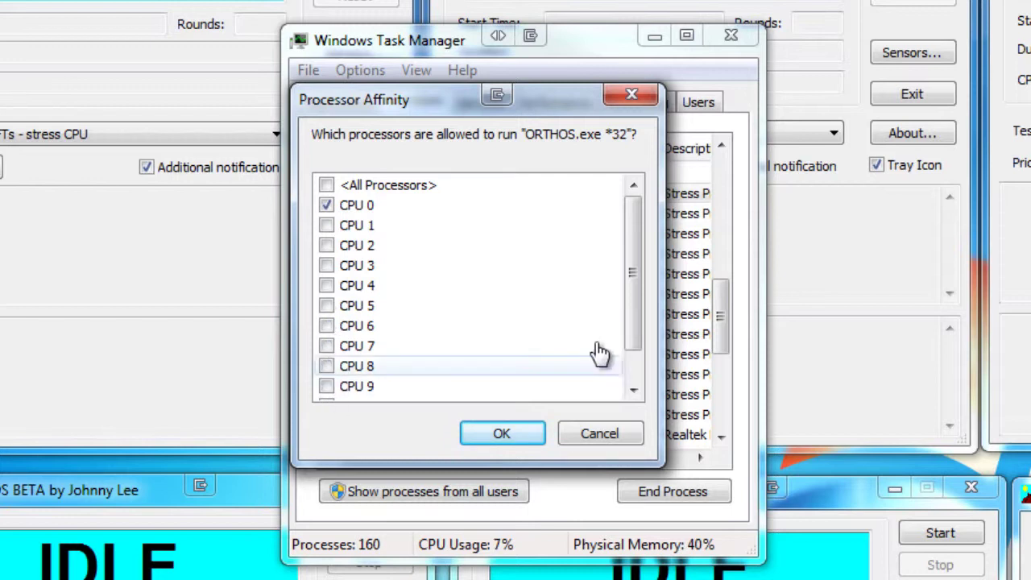
{"action": "scroll", "coordinate": [634, 299], "scroll_direction": "down", "scroll_amount": 2}
{"action": "left_click", "coordinate": [326, 367]}
{"action": "left_click", "coordinate": [326, 386]}
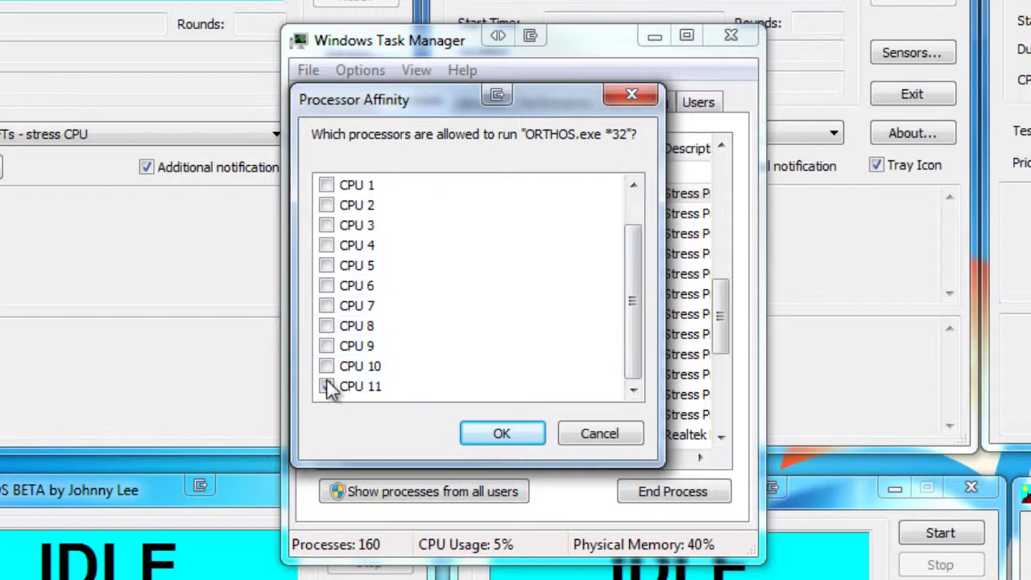
{"action": "scroll", "coordinate": [636, 334], "scroll_direction": "up", "scroll_amount": 1}
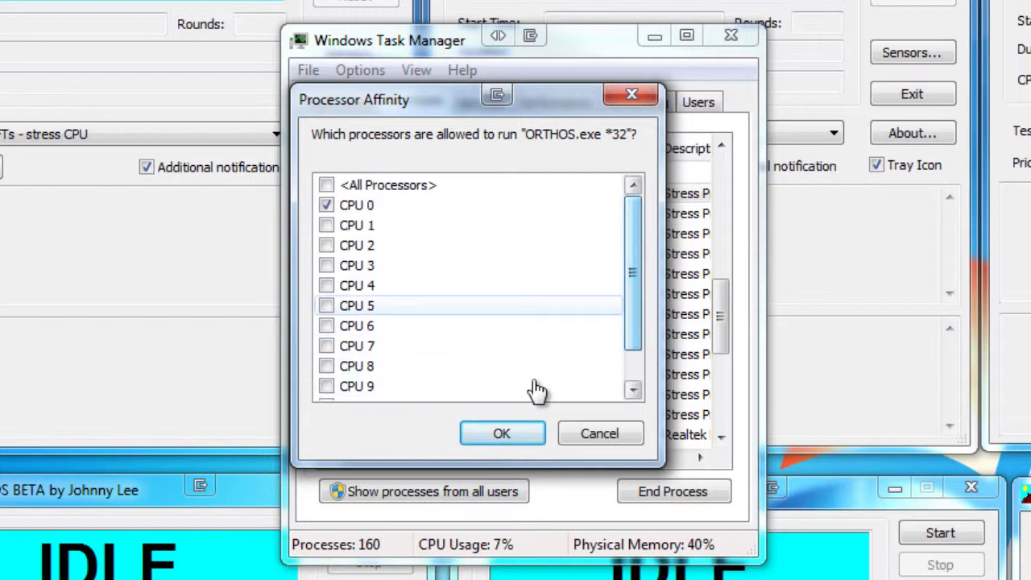
{"action": "left_click", "coordinate": [501, 434]}
- Set the second ORTHOS.exe process's affinity to CPU 1 only
{"action": "right_click", "coordinate": [377, 211]}
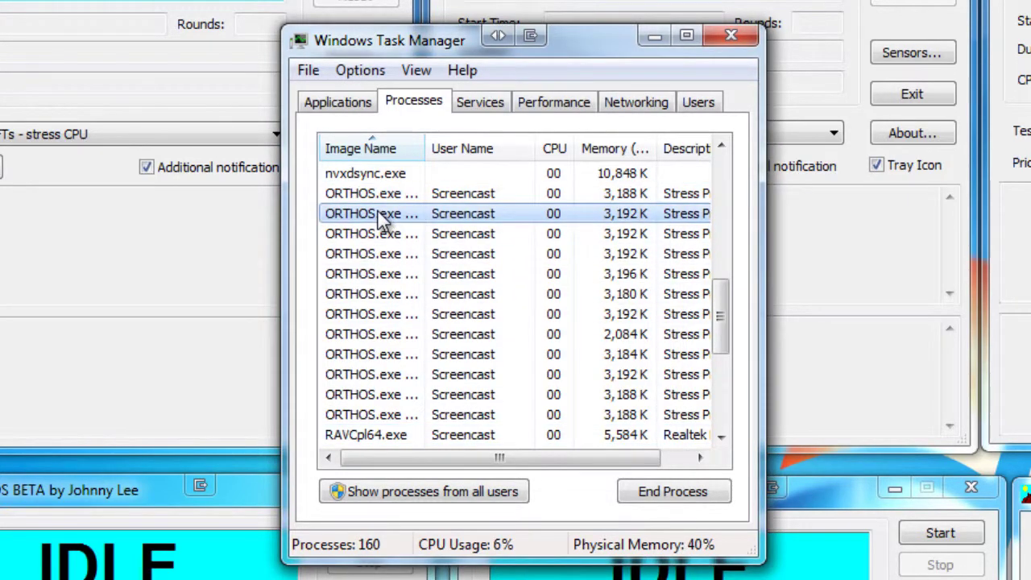
{"action": "left_click", "coordinate": [471, 437]}
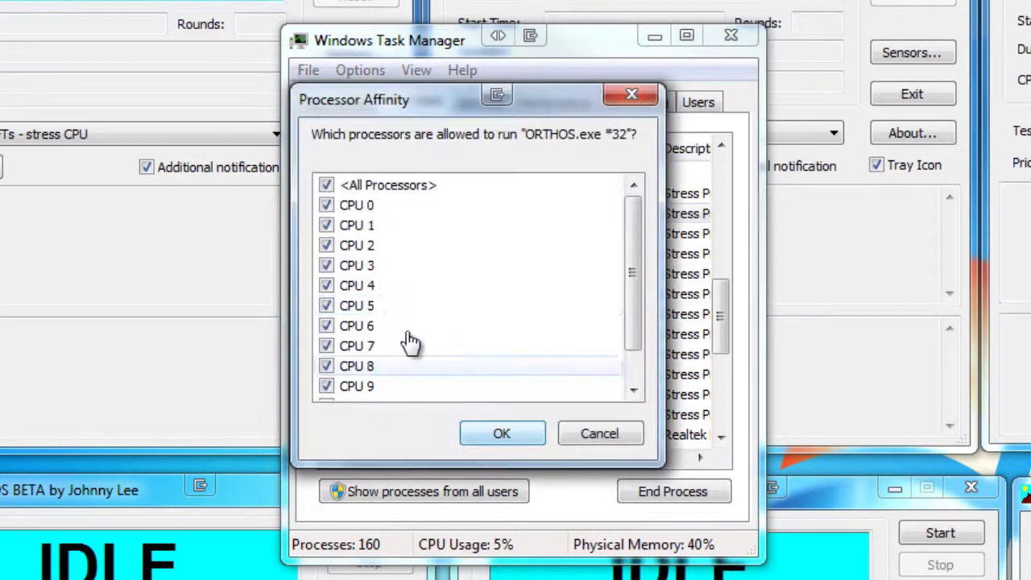
{"action": "left_click", "coordinate": [326, 204]}
{"action": "left_click", "coordinate": [326, 245]}
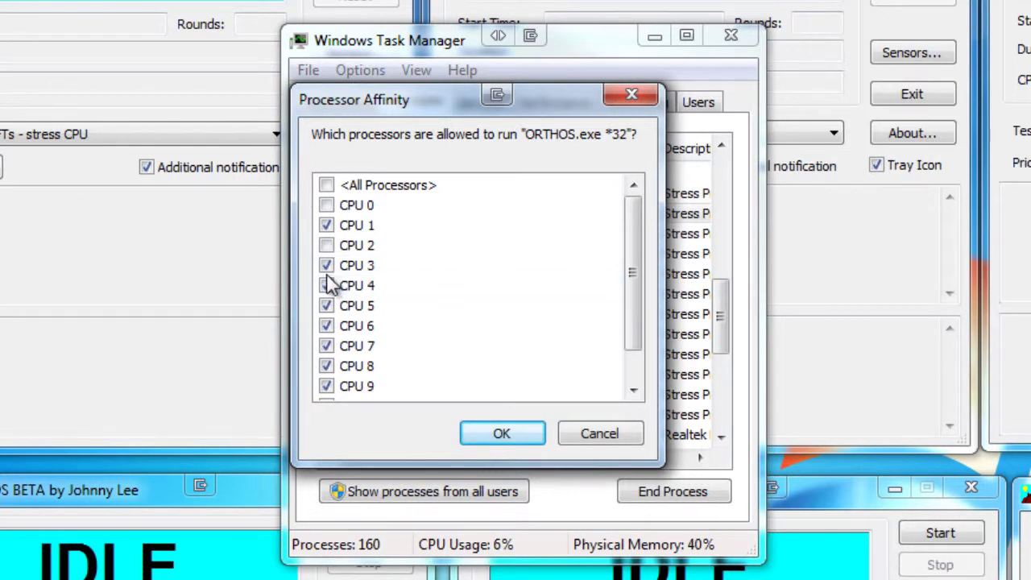
{"action": "left_click", "coordinate": [326, 265]}
{"action": "left_click", "coordinate": [326, 286]}
{"action": "left_click", "coordinate": [326, 305]}
{"action": "left_click", "coordinate": [326, 326]}
{"action": "left_click", "coordinate": [326, 346]}
{"action": "left_click", "coordinate": [326, 366]}
{"action": "left_click", "coordinate": [326, 386]}
{"action": "left_click_drag", "start_coordinate": [638, 302], "coordinate": [633, 356]}
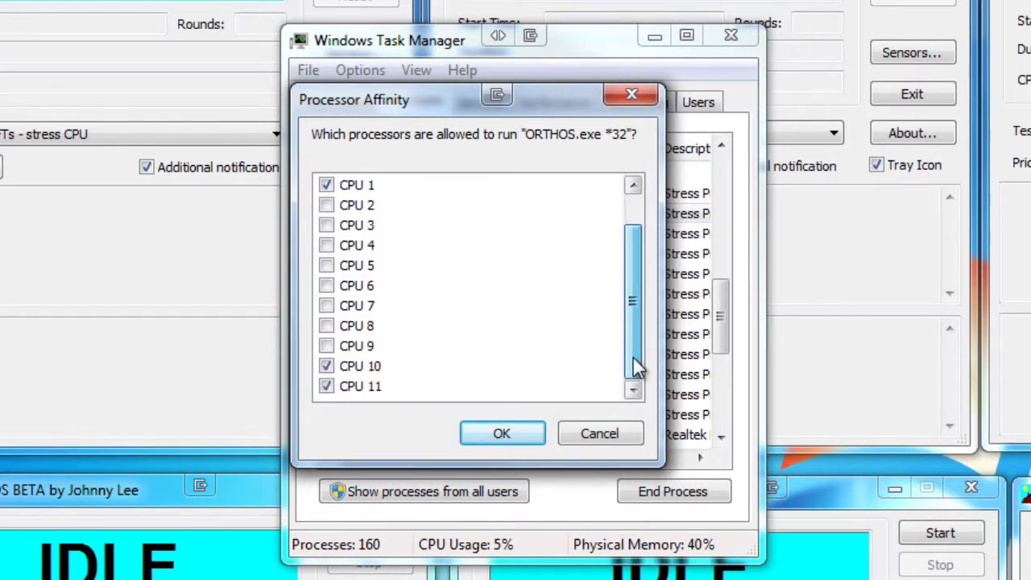
{"action": "left_click", "coordinate": [327, 367]}
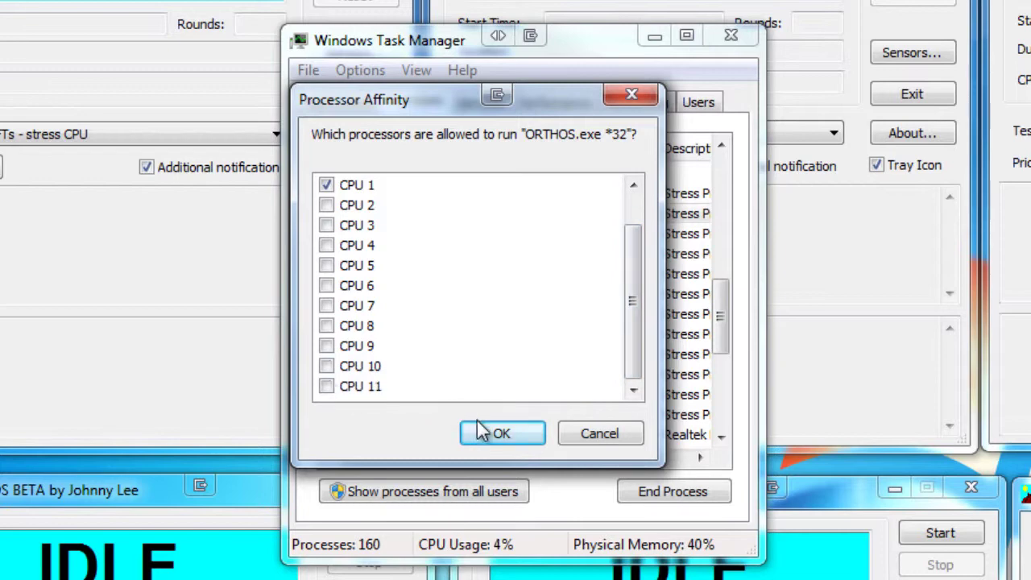
{"action": "left_click", "coordinate": [502, 434]}
- Set the third ORTHOS.exe process's affinity to CPU 2 only
{"action": "right_click", "coordinate": [376, 239]}
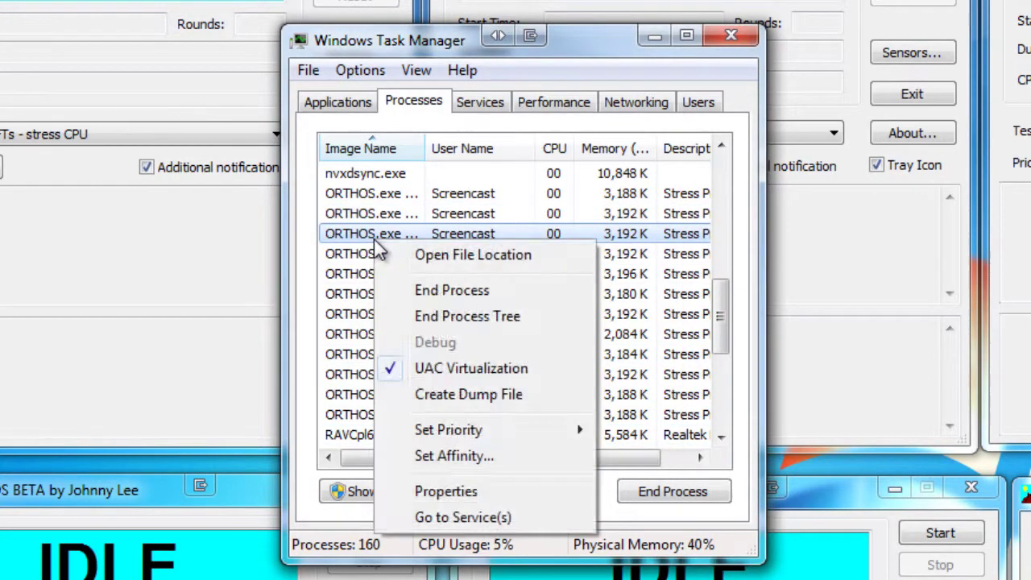
{"action": "left_click", "coordinate": [432, 455]}
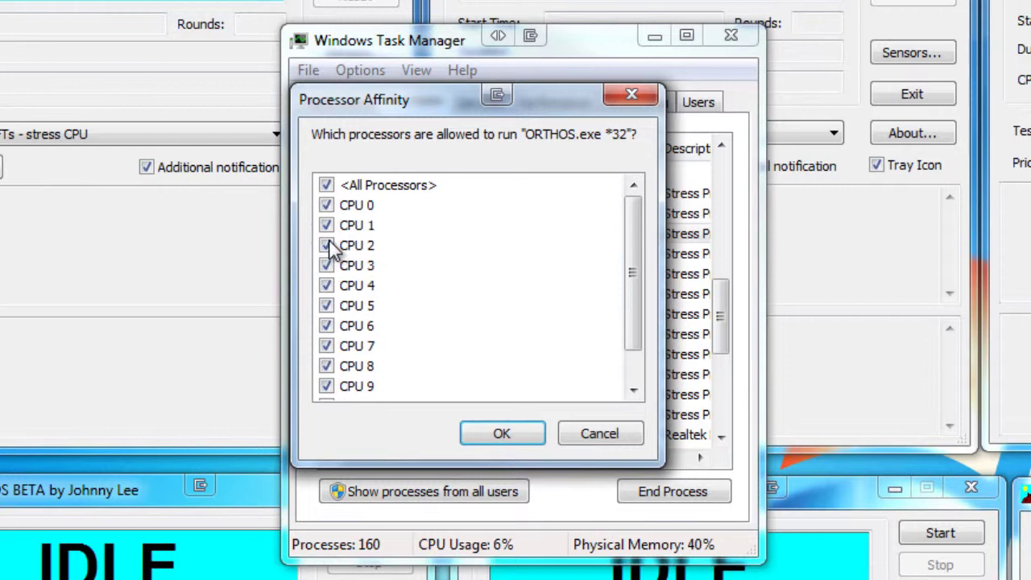
{"action": "left_click", "coordinate": [326, 206]}
{"action": "left_click", "coordinate": [326, 226]}
{"action": "left_click", "coordinate": [326, 266]}
{"action": "left_click", "coordinate": [328, 286]}
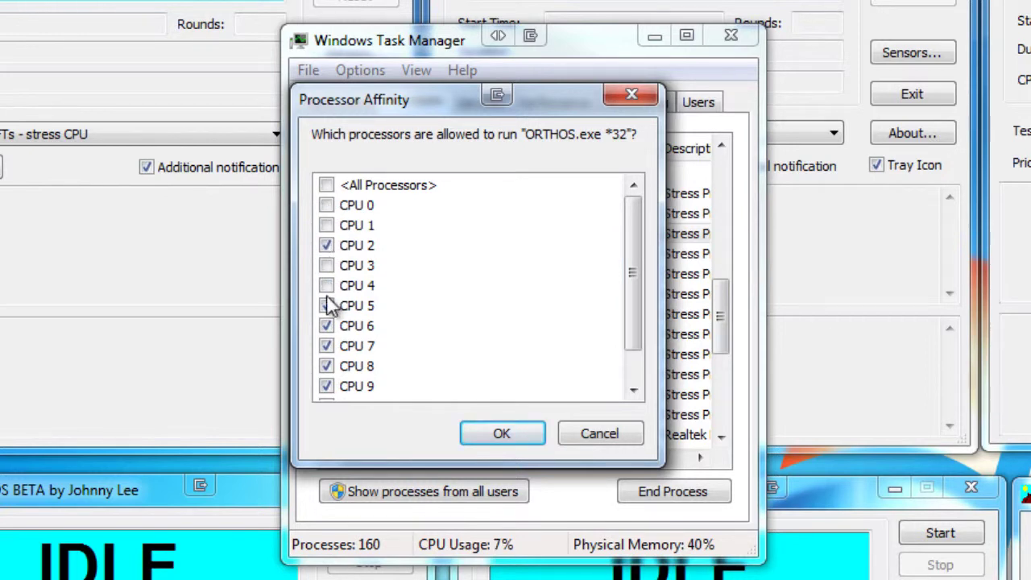
{"action": "left_click", "coordinate": [328, 306]}
{"action": "left_click", "coordinate": [328, 326]}
{"action": "left_click", "coordinate": [328, 346]}
{"action": "left_click", "coordinate": [328, 367]}
{"action": "left_click", "coordinate": [328, 386]}
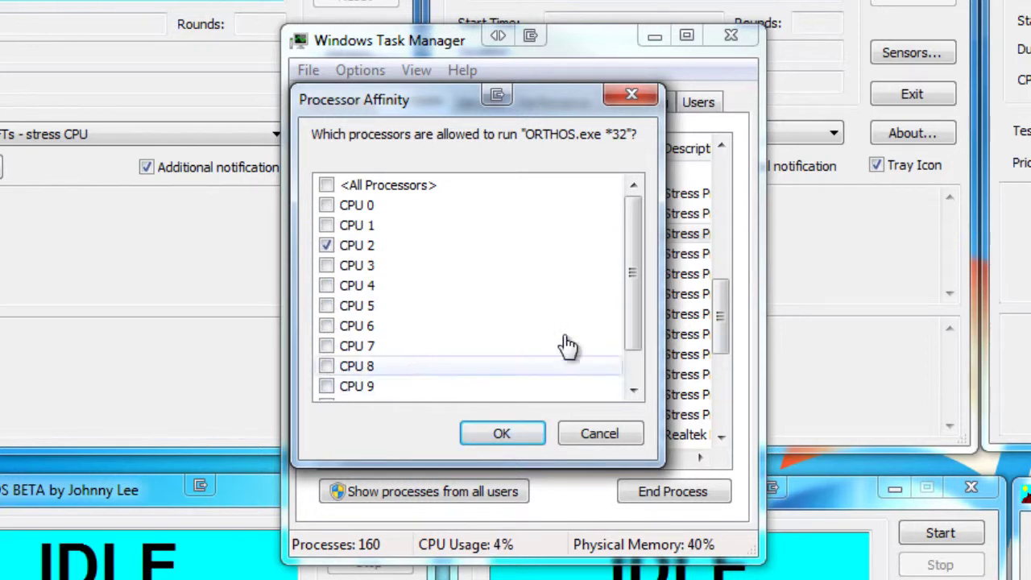
{"action": "scroll", "coordinate": [638, 295], "scroll_direction": "down", "scroll_amount": 1}
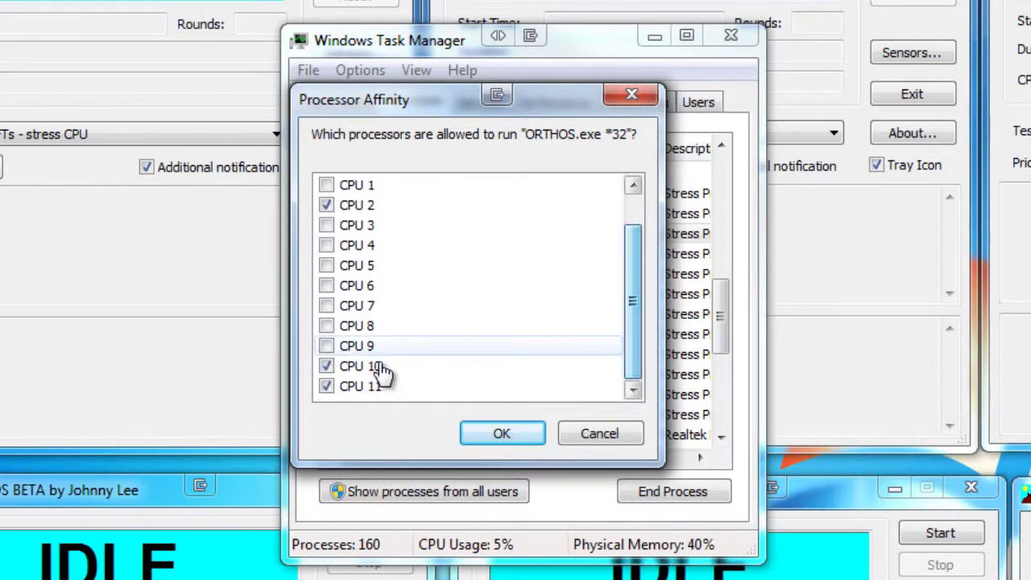
{"action": "left_click", "coordinate": [327, 386]}
{"action": "left_click_drag", "start_coordinate": [629, 326], "coordinate": [634, 270]}
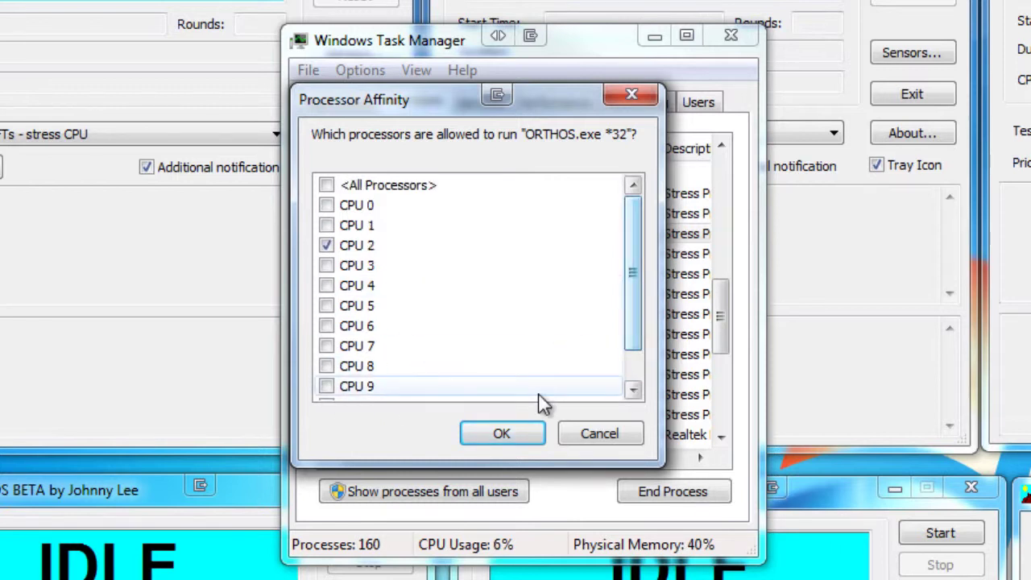
{"action": "left_click", "coordinate": [498, 435]}
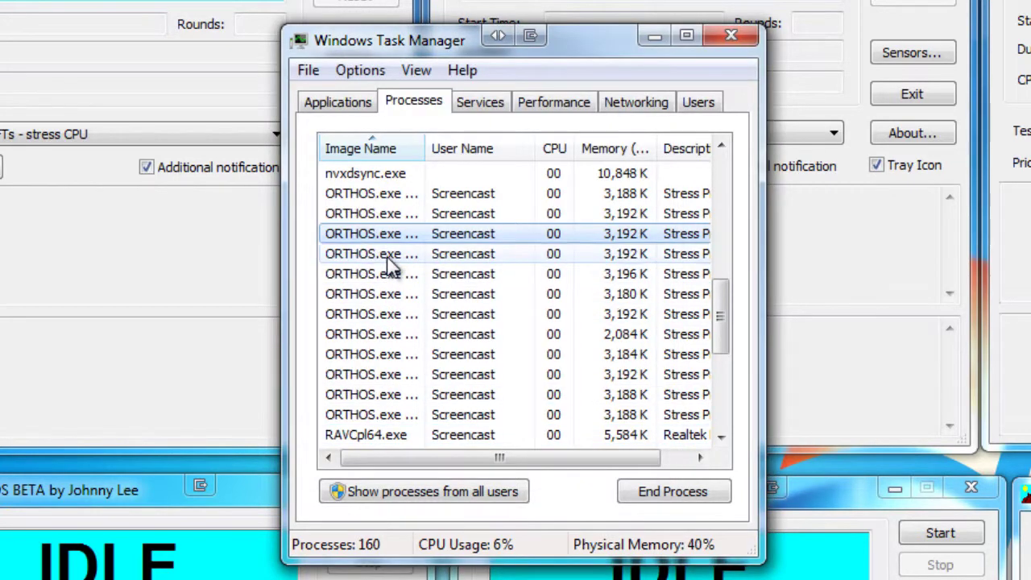
- Restrict the next ORTHOS.exe process's affinity to CPU 3 only
{"action": "right_click", "coordinate": [390, 260]}
{"action": "left_click", "coordinate": [470, 475]}
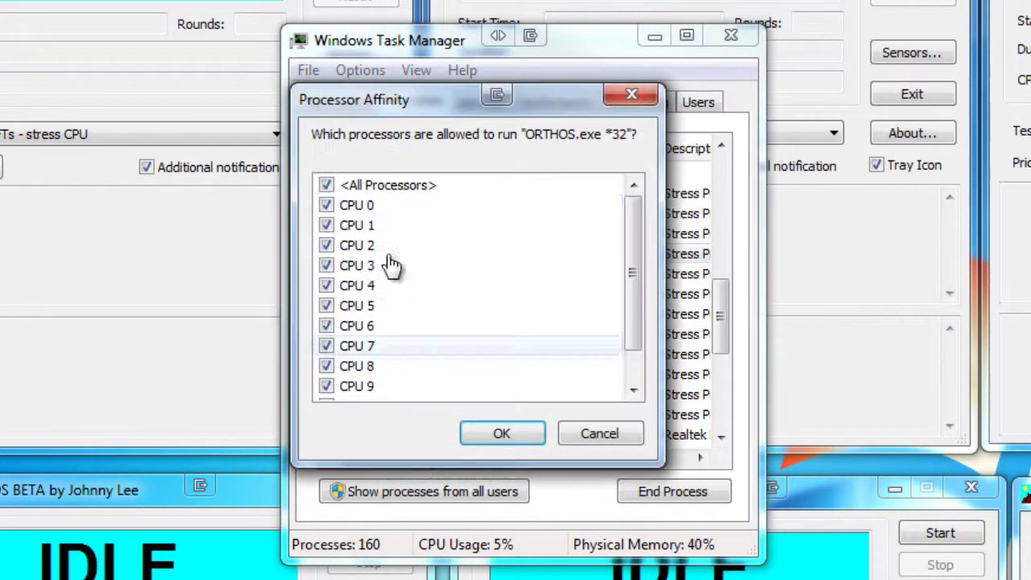
{"action": "left_click", "coordinate": [326, 205]}
{"action": "left_click", "coordinate": [326, 224]}
{"action": "left_click", "coordinate": [326, 245]}
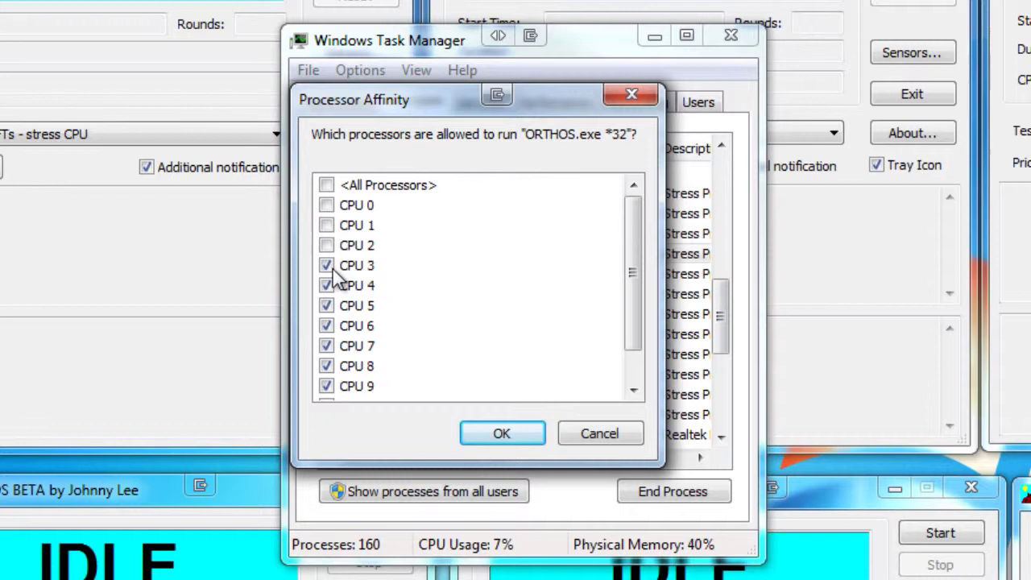
{"action": "left_click", "coordinate": [326, 285]}
{"action": "left_click", "coordinate": [327, 306]}
{"action": "left_click", "coordinate": [326, 325]}
{"action": "left_click", "coordinate": [326, 346]}
{"action": "left_click", "coordinate": [326, 366]}
{"action": "left_click", "coordinate": [326, 386]}
{"action": "left_click_drag", "start_coordinate": [637, 295], "coordinate": [636, 362]}
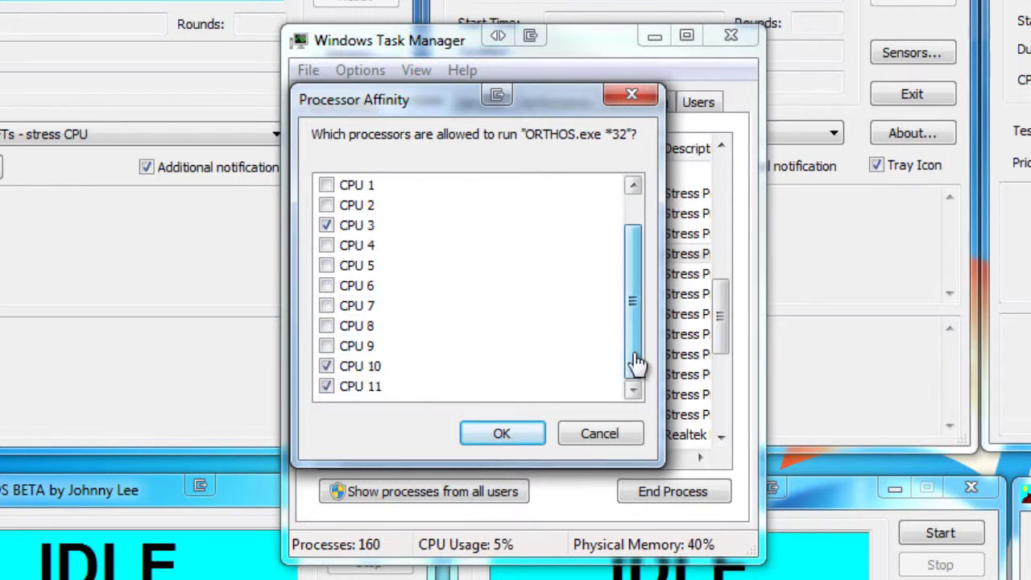
{"action": "left_click", "coordinate": [326, 365]}
{"action": "left_click", "coordinate": [502, 433]}
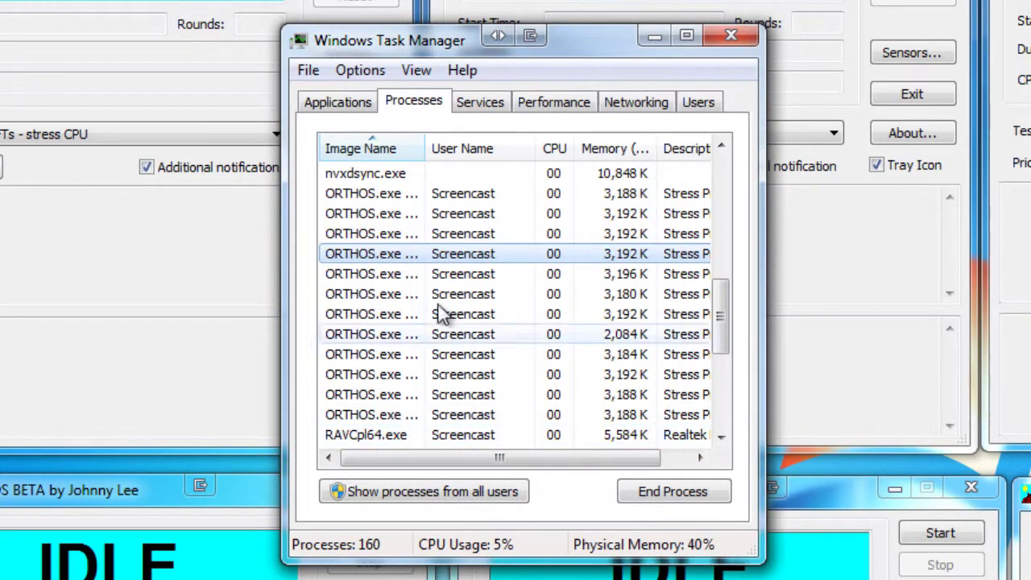
- Limit the following ORTHOS.exe process to CPU 4 only
{"action": "left_click", "coordinate": [375, 276]}
{"action": "right_click", "coordinate": [375, 276]}
{"action": "left_click", "coordinate": [428, 405]}
{"action": "left_click", "coordinate": [327, 204]}
{"action": "left_click", "coordinate": [326, 225]}
{"action": "left_click", "coordinate": [326, 245]}
{"action": "left_click", "coordinate": [326, 265]}
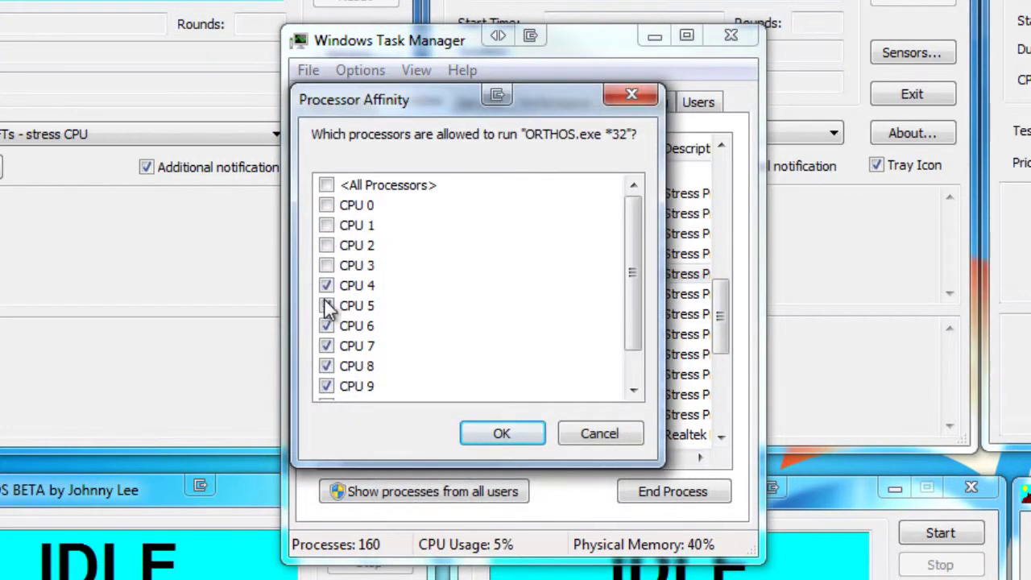
{"action": "left_click_drag", "start_coordinate": [643, 303], "coordinate": [641, 363]}
{"action": "left_click", "coordinate": [327, 366]}
{"action": "left_click", "coordinate": [502, 433]}
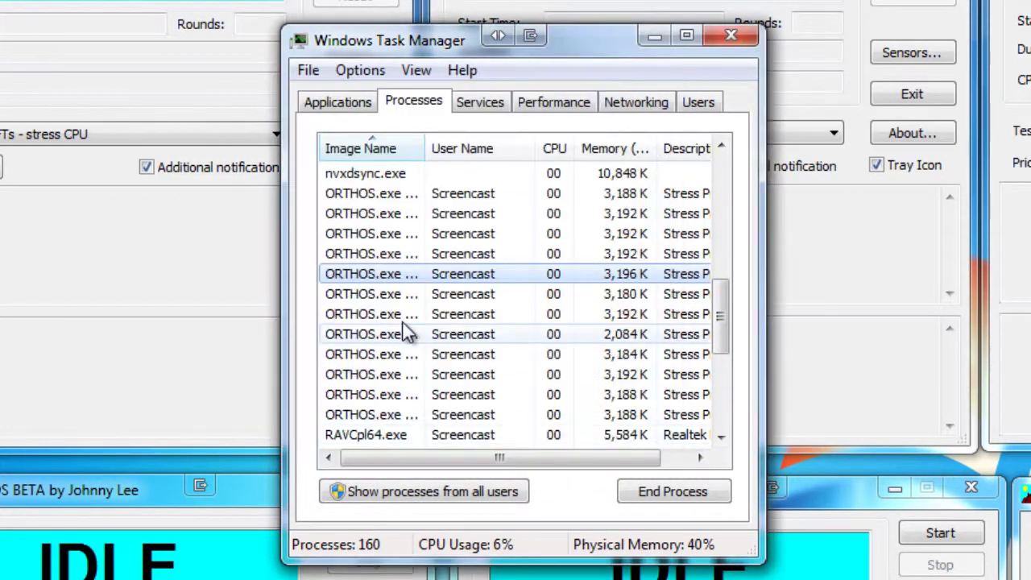
- Pin the next ORTHOS.exe process to CPU 5 alone
{"action": "right_click", "coordinate": [403, 293]}
{"action": "left_click", "coordinate": [451, 514]}
{"action": "left_click", "coordinate": [326, 205]}
{"action": "left_click", "coordinate": [326, 224]}
{"action": "left_click", "coordinate": [326, 245]}
{"action": "left_click", "coordinate": [326, 265]}
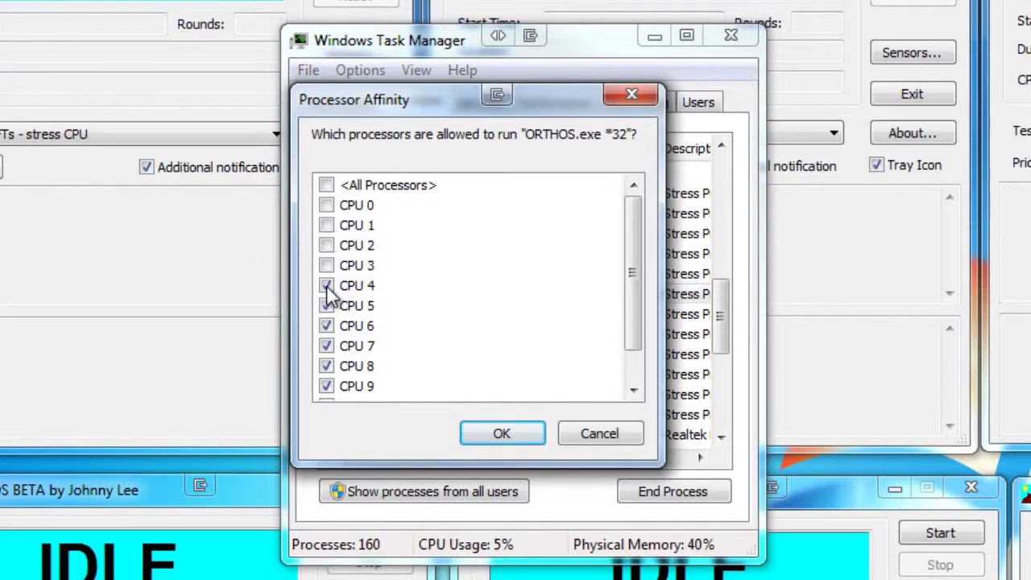
{"action": "left_click", "coordinate": [326, 285]}
{"action": "left_click", "coordinate": [327, 326]}
{"action": "left_click", "coordinate": [326, 346]}
{"action": "left_click", "coordinate": [326, 366]}
{"action": "left_click", "coordinate": [633, 362]}
{"action": "left_click", "coordinate": [502, 432]}
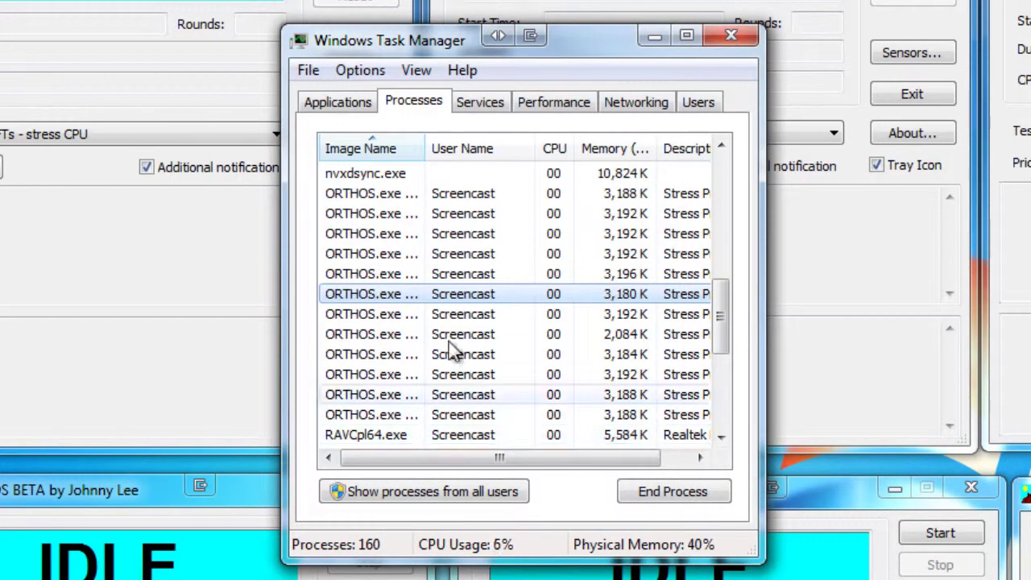
- Set the next ORTHOS.exe process's affinity to CPU 6 only
{"action": "right_click", "coordinate": [435, 306]}
{"action": "left_click", "coordinate": [451, 524]}
{"action": "left_click", "coordinate": [327, 205]}
{"action": "left_click", "coordinate": [326, 225]}
{"action": "left_click", "coordinate": [327, 245]}
{"action": "left_click", "coordinate": [326, 265]}
{"action": "left_click", "coordinate": [326, 285]}
{"action": "left_click", "coordinate": [326, 306]}
{"action": "left_click", "coordinate": [326, 346]}
{"action": "left_click", "coordinate": [326, 365]}
{"action": "left_click", "coordinate": [326, 386]}
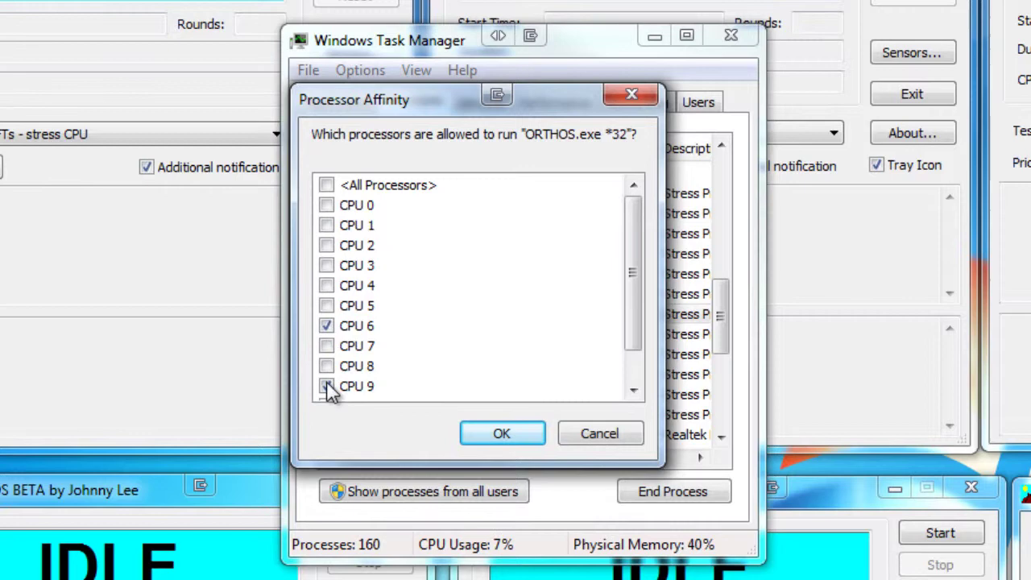
{"action": "left_click", "coordinate": [502, 435]}
- Restrict the next ORTHOS.exe process to CPU 7 only
{"action": "right_click", "coordinate": [387, 332]}
{"action": "left_click", "coordinate": [447, 545]}
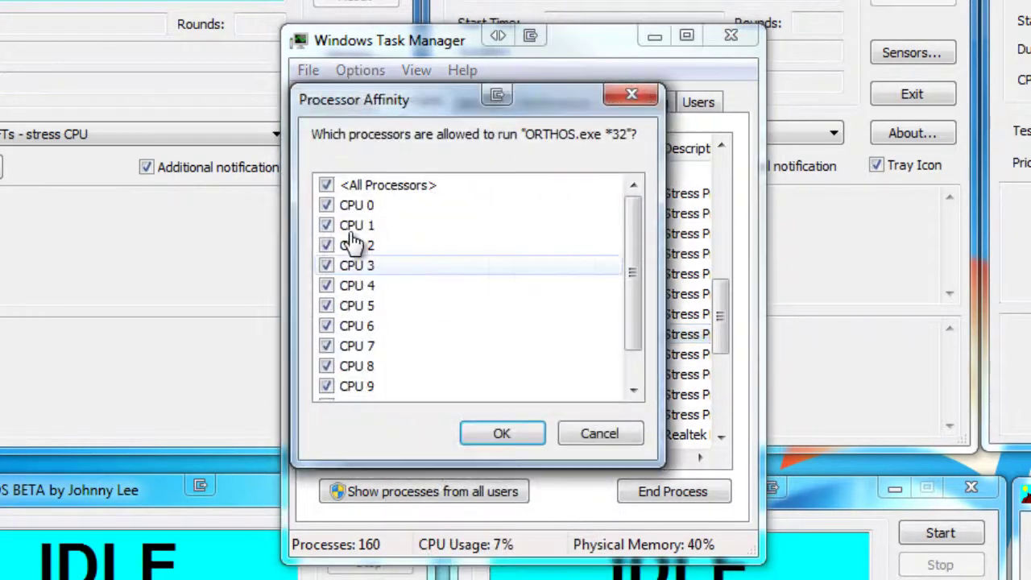
{"action": "left_click", "coordinate": [327, 204]}
{"action": "left_click", "coordinate": [326, 225]}
{"action": "left_click", "coordinate": [326, 245]}
{"action": "left_click", "coordinate": [327, 265]}
{"action": "left_click", "coordinate": [327, 285]}
{"action": "left_click", "coordinate": [327, 386]}
{"action": "left_click", "coordinate": [633, 357]}
{"action": "left_click", "coordinate": [326, 366]}
{"action": "left_click", "coordinate": [327, 385]}
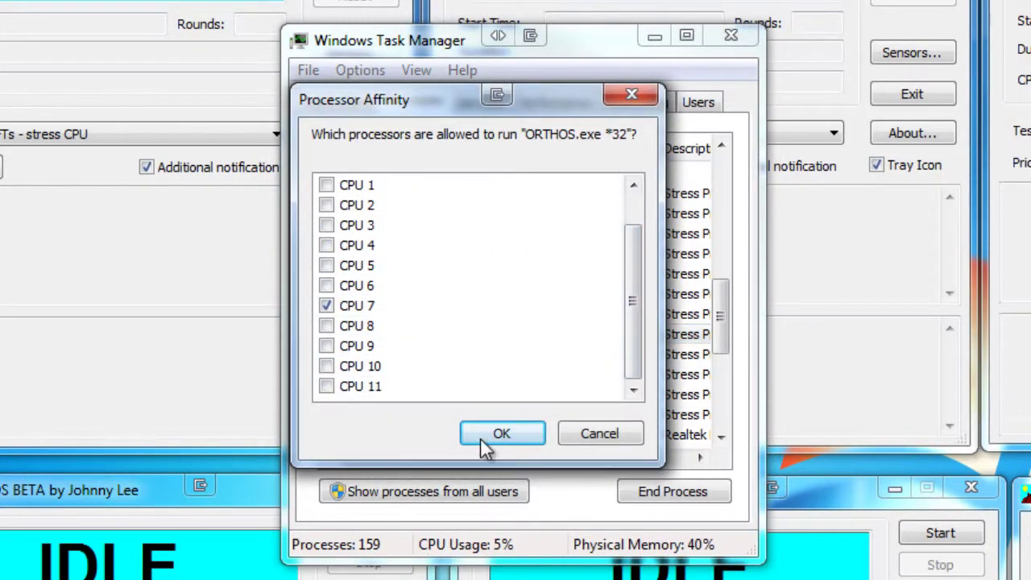
- Limit the next ORTHOS.exe process's affinity to CPU 8 alone
{"action": "left_click", "coordinate": [483, 435]}
{"action": "right_click", "coordinate": [368, 355]}
{"action": "left_click", "coordinate": [449, 571]}
{"action": "left_click", "coordinate": [326, 205]}
{"action": "left_click", "coordinate": [326, 224]}
{"action": "left_click", "coordinate": [327, 245]}
{"action": "left_click", "coordinate": [326, 265]}
{"action": "left_click", "coordinate": [326, 285]}
{"action": "left_click", "coordinate": [327, 305]}
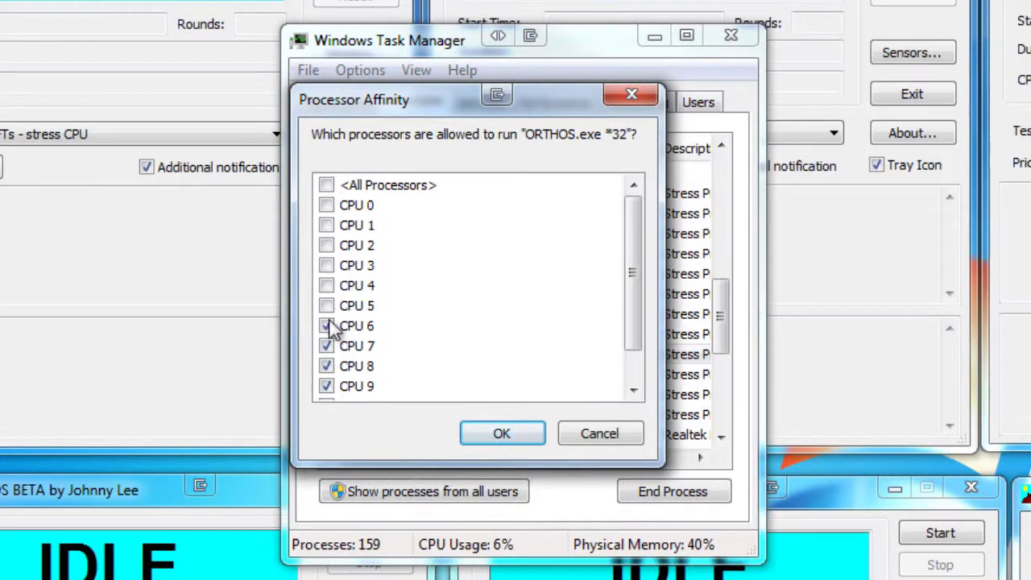
{"action": "left_click", "coordinate": [326, 325]}
{"action": "left_click", "coordinate": [326, 365]}
{"action": "left_click", "coordinate": [327, 386]}
{"action": "left_click", "coordinate": [502, 433]}
- Pin the next ORTHOS.exe process to CPU 9 only
{"action": "right_click", "coordinate": [410, 372]}
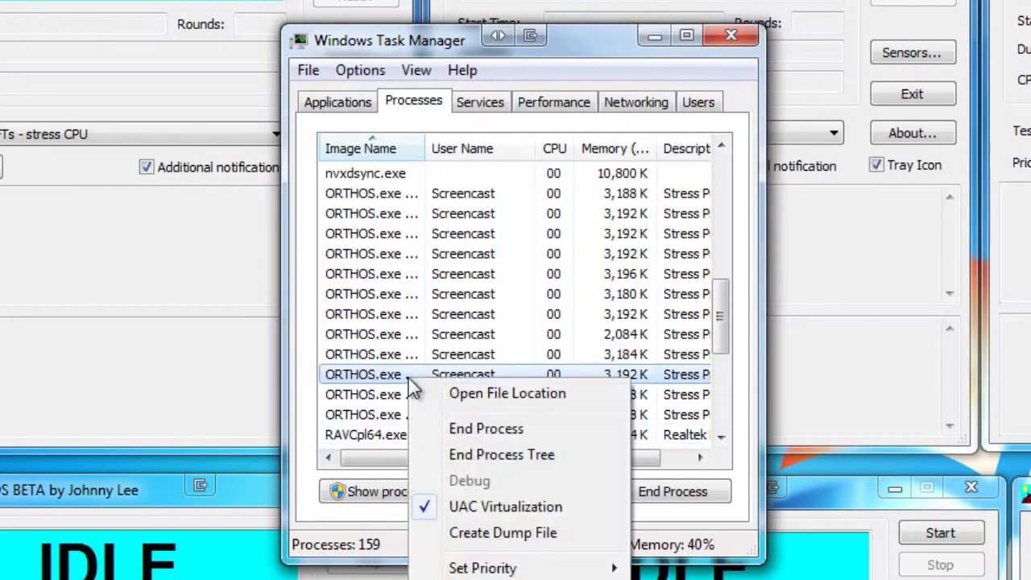
{"action": "left_click", "coordinate": [448, 567]}
{"action": "left_click", "coordinate": [327, 205]}
{"action": "left_click", "coordinate": [326, 224]}
{"action": "left_click", "coordinate": [326, 245]}
{"action": "left_click", "coordinate": [326, 265]}
{"action": "left_click", "coordinate": [327, 285]}
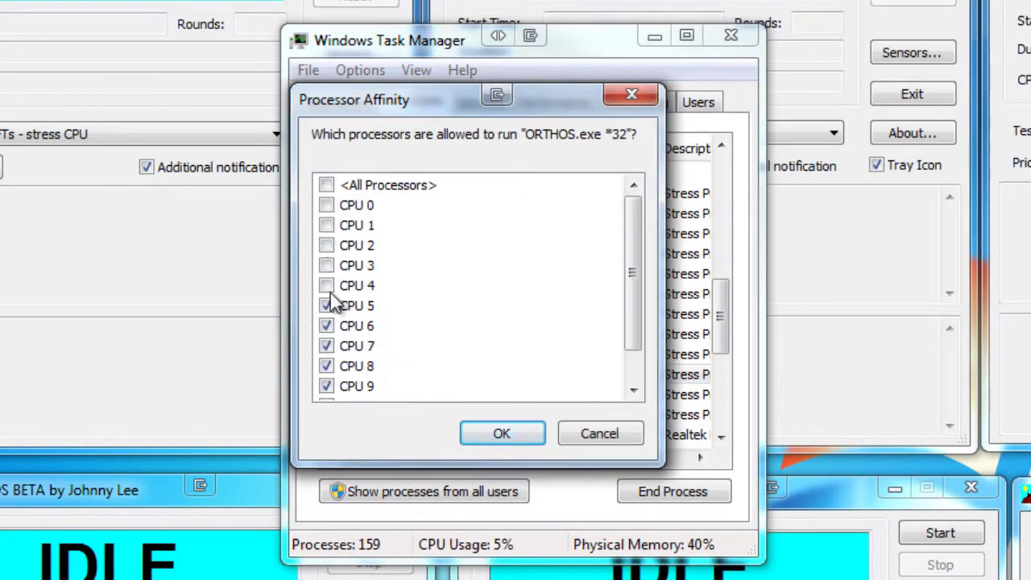
{"action": "left_click", "coordinate": [327, 306]}
{"action": "left_click", "coordinate": [326, 326]}
{"action": "left_click", "coordinate": [326, 346]}
{"action": "left_click", "coordinate": [326, 366]}
{"action": "left_click", "coordinate": [326, 386]}
{"action": "left_click", "coordinate": [502, 433]}
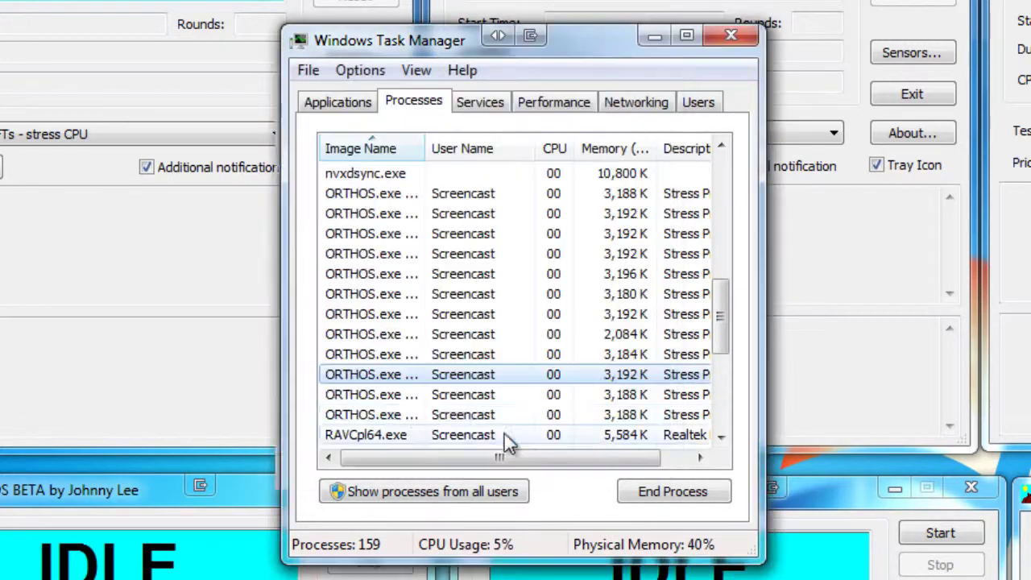
- Set the next ORTHOS.exe process's affinity to CPU 10 only
{"action": "right_click", "coordinate": [393, 394]}
{"action": "left_click", "coordinate": [449, 577]}
{"action": "left_click", "coordinate": [326, 204]}
{"action": "left_click", "coordinate": [326, 224]}
{"action": "left_click", "coordinate": [326, 245]}
{"action": "left_click", "coordinate": [326, 265]}
{"action": "left_click", "coordinate": [326, 285]}
{"action": "left_click", "coordinate": [326, 305]}
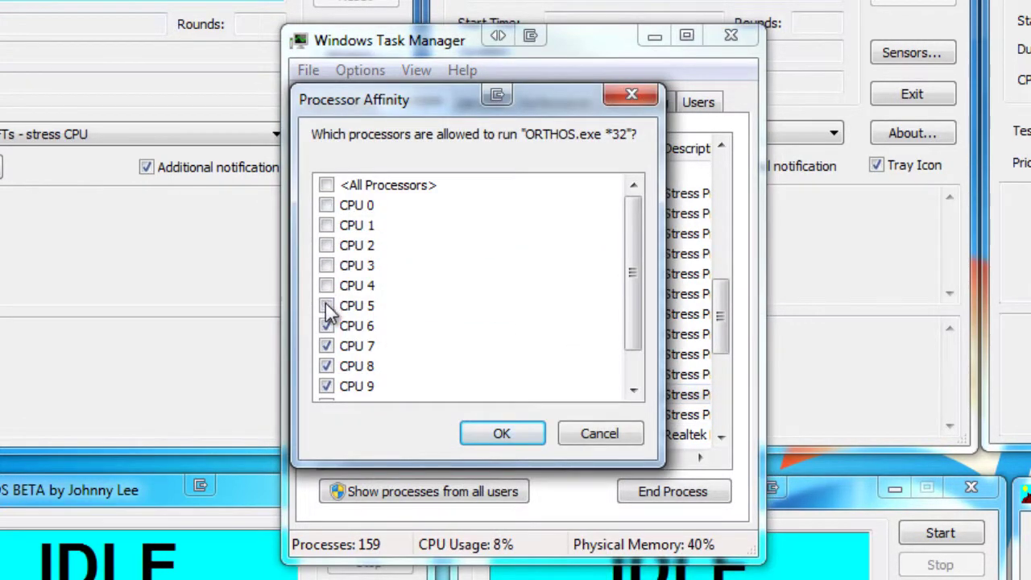
{"action": "left_click", "coordinate": [326, 325]}
{"action": "scroll", "coordinate": [338, 379], "scroll_direction": "down", "scroll_amount": 1}
{"action": "left_click", "coordinate": [502, 433]}
- Restrict the last ORTHOS.exe process to CPU 11 only
{"action": "right_click", "coordinate": [403, 414]}
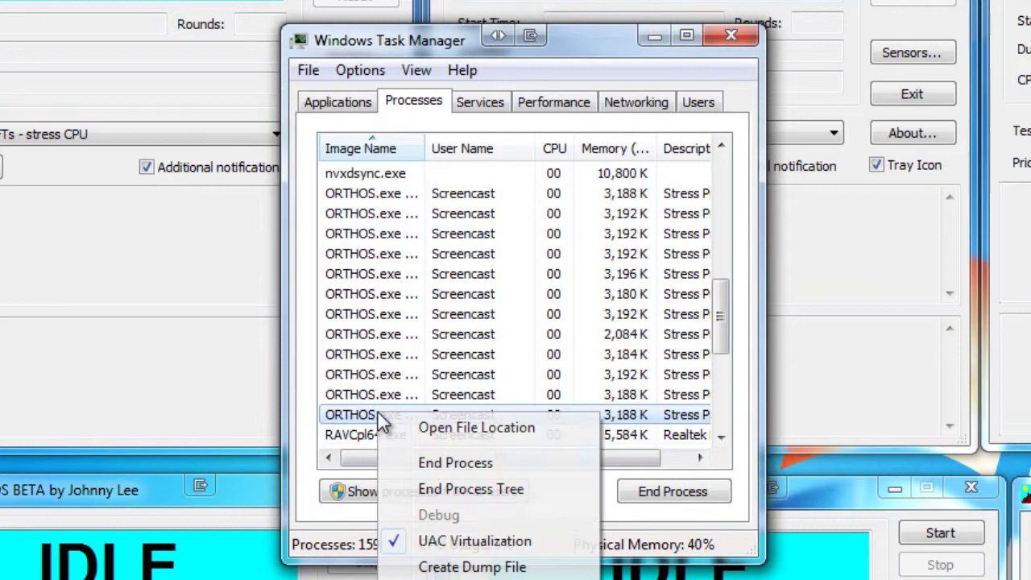
{"action": "left_click", "coordinate": [451, 577]}
{"action": "left_click", "coordinate": [326, 205]}
{"action": "left_click", "coordinate": [326, 225]}
{"action": "left_click", "coordinate": [326, 244]}
{"action": "left_click", "coordinate": [326, 285]}
{"action": "left_click", "coordinate": [326, 305]}
{"action": "left_click", "coordinate": [326, 345]}
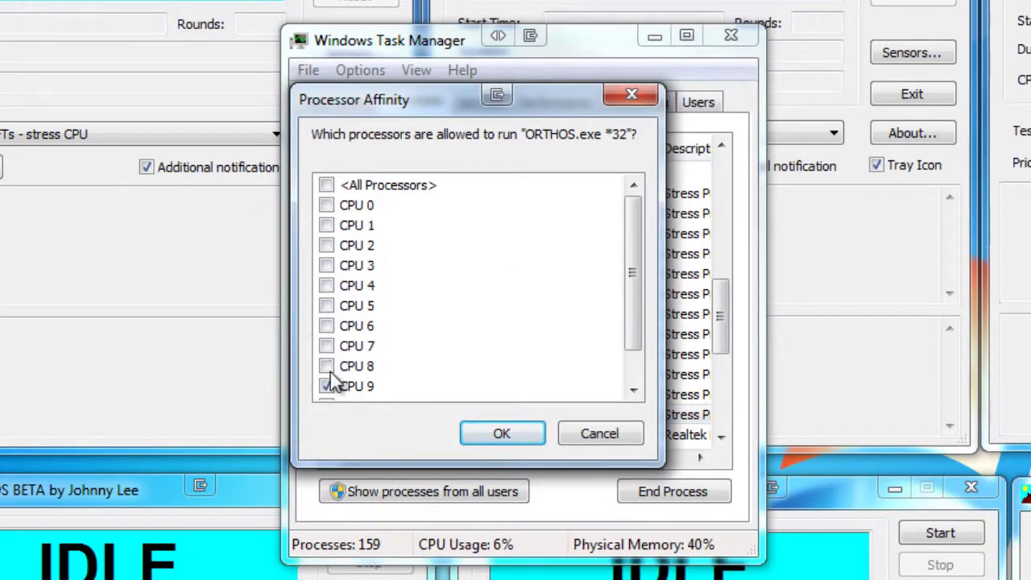
{"action": "left_click", "coordinate": [326, 386]}
{"action": "scroll", "coordinate": [329, 386], "scroll_direction": "down", "scroll_amount": 1}
{"action": "left_click", "coordinate": [326, 366]}
{"action": "left_click", "coordinate": [502, 433]}
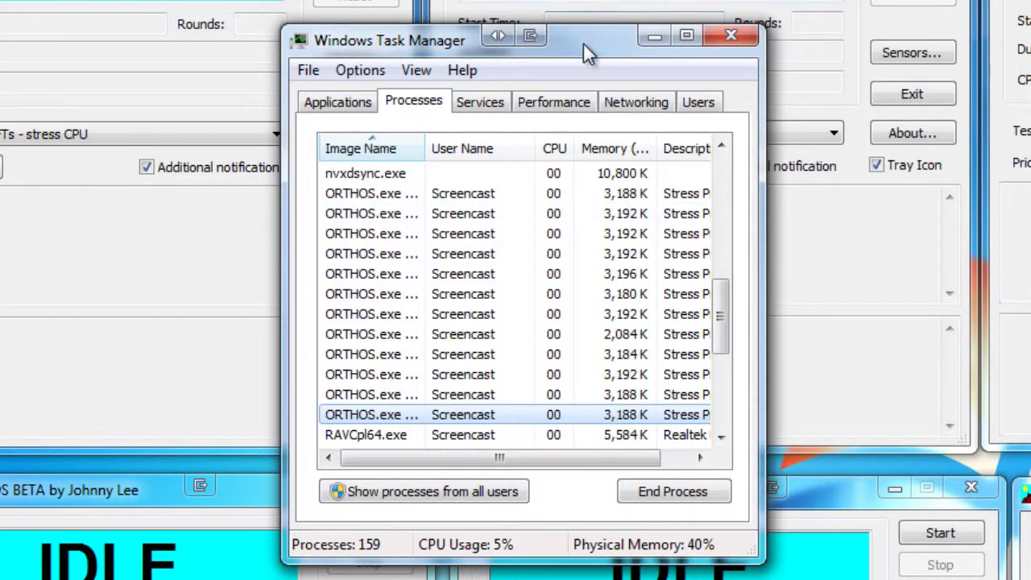
- Drag Task Manager to the lower right, uncovering the Orthos windows and Core Temp
{"action": "left_click_drag", "start_coordinate": [584, 42], "coordinate": [843, 257]}
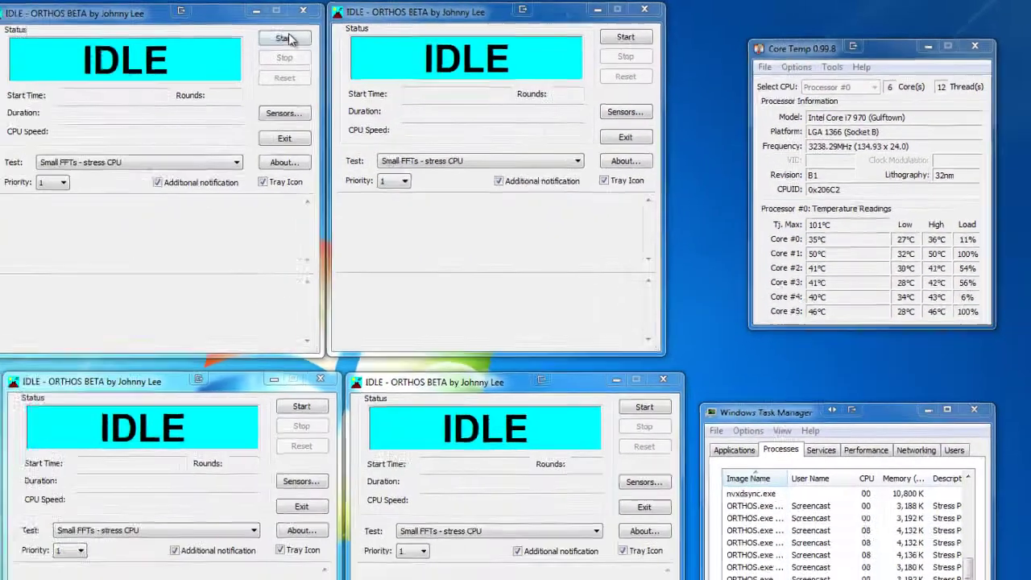
- Start Small FFTs in the three top and three bottom Orthos windows so each reads GO
{"action": "left_click", "coordinate": [222, 29]}
{"action": "left_click", "coordinate": [475, 29]}
{"action": "left_click", "coordinate": [729, 29]}
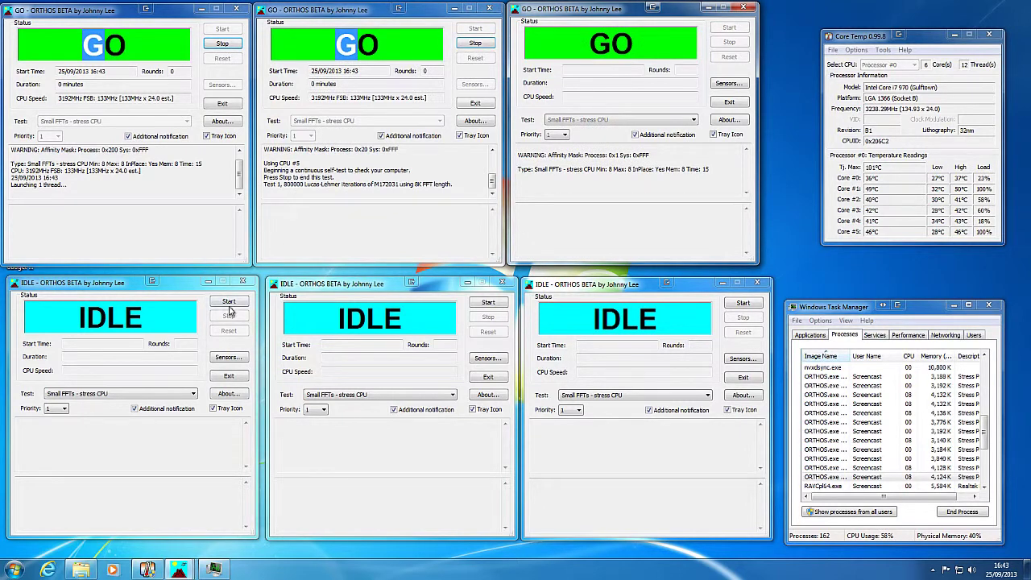
{"action": "left_click", "coordinate": [229, 303]}
{"action": "left_click", "coordinate": [489, 302]}
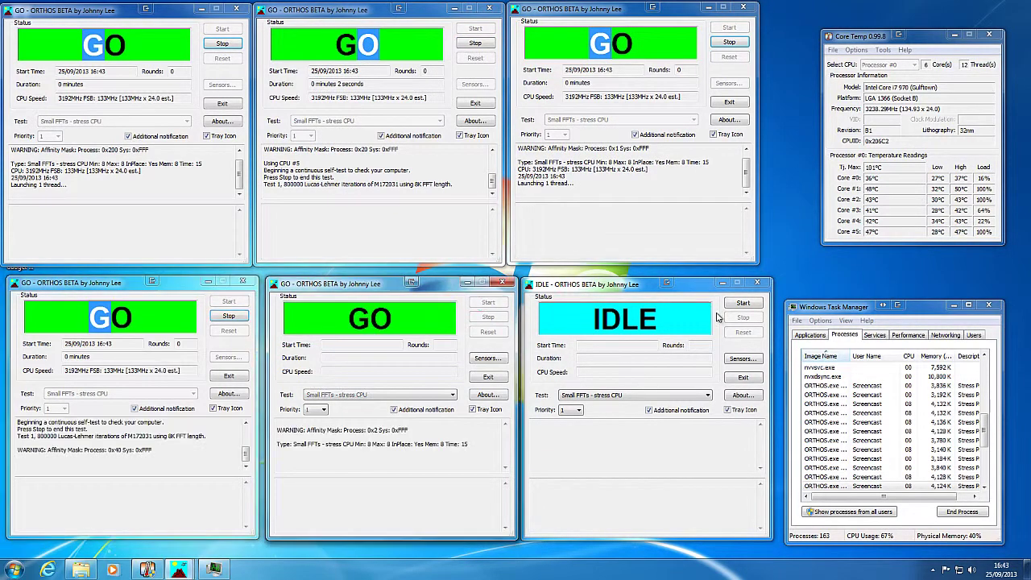
{"action": "left_click", "coordinate": [739, 303]}
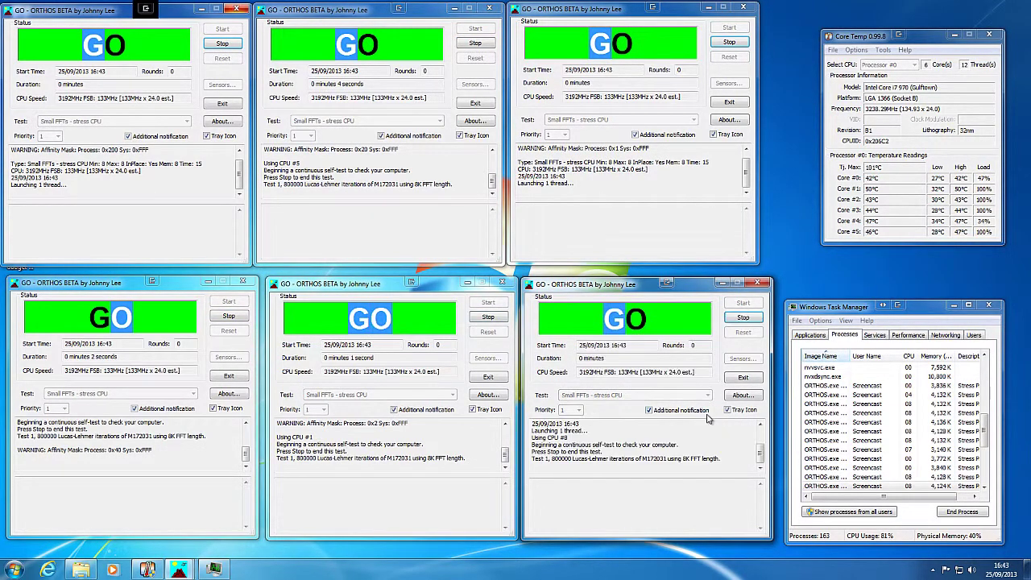